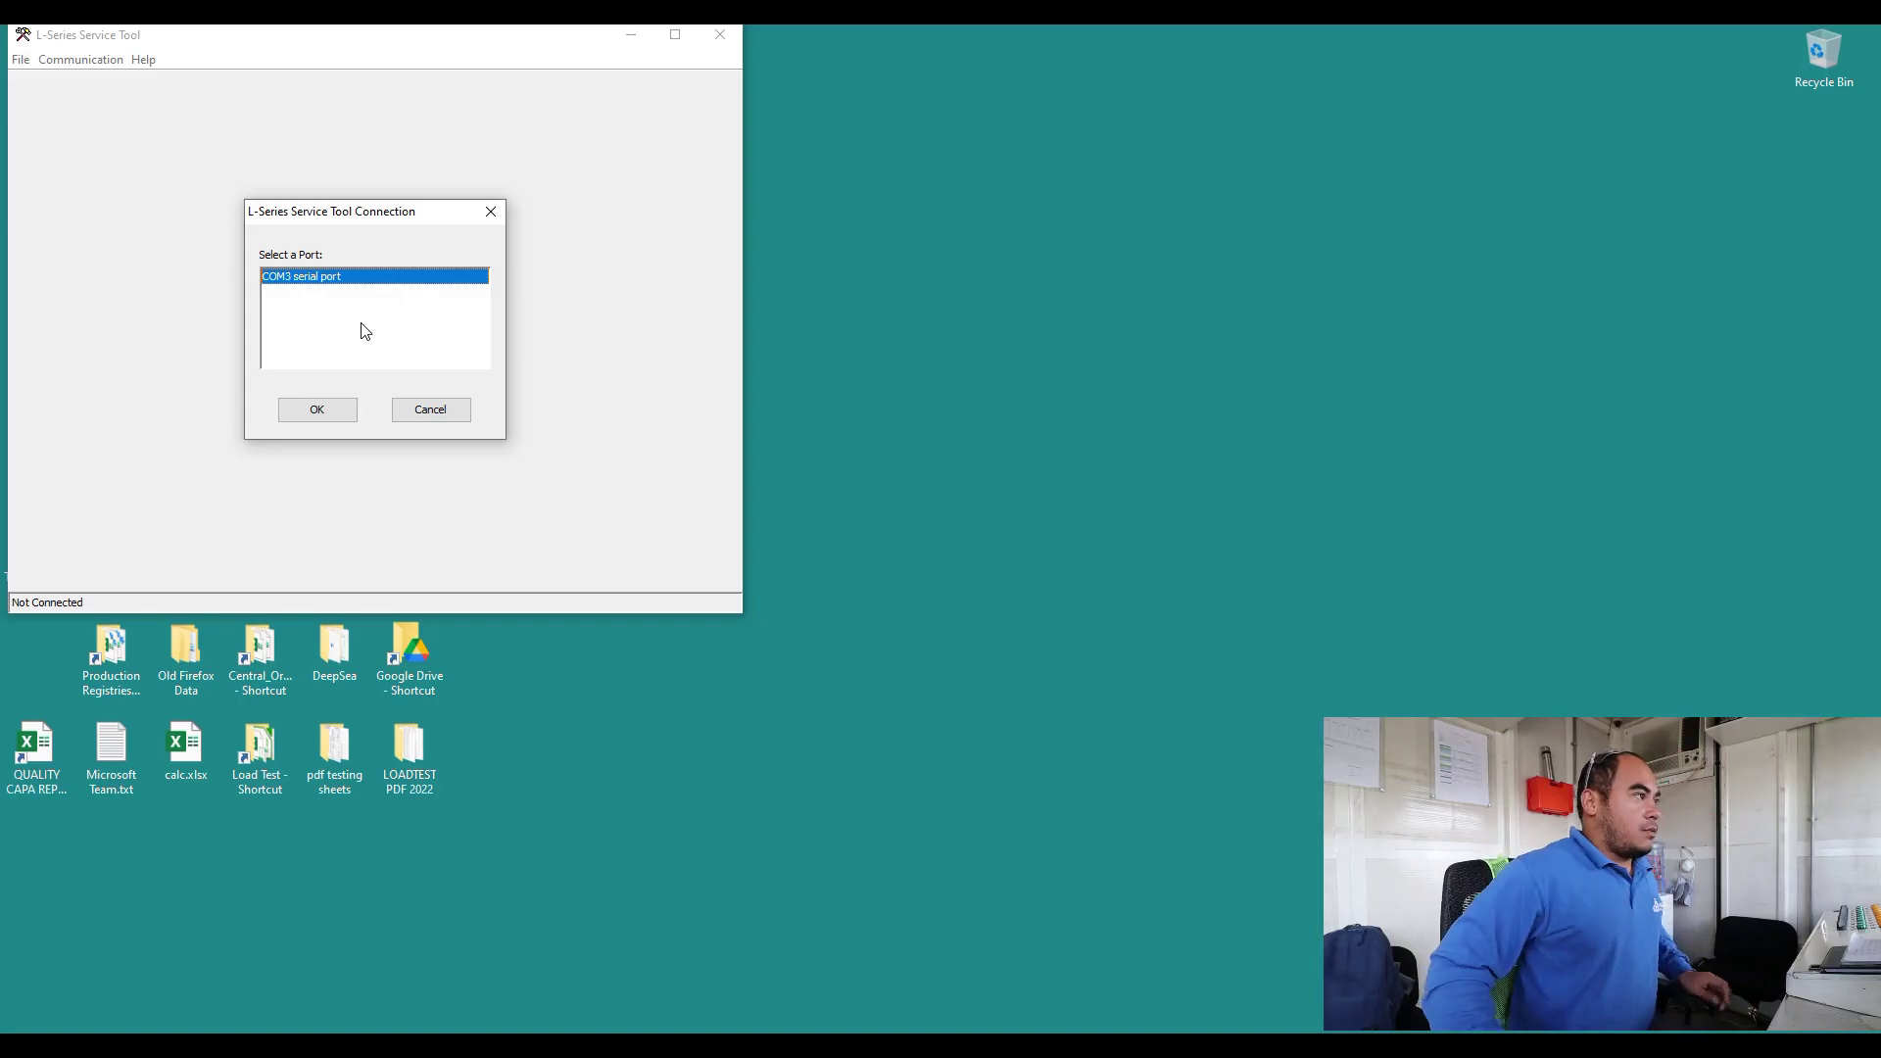
Step: Connect to the control through the COM3 serial port and open its control configuration by entering the required password
click(329, 417)
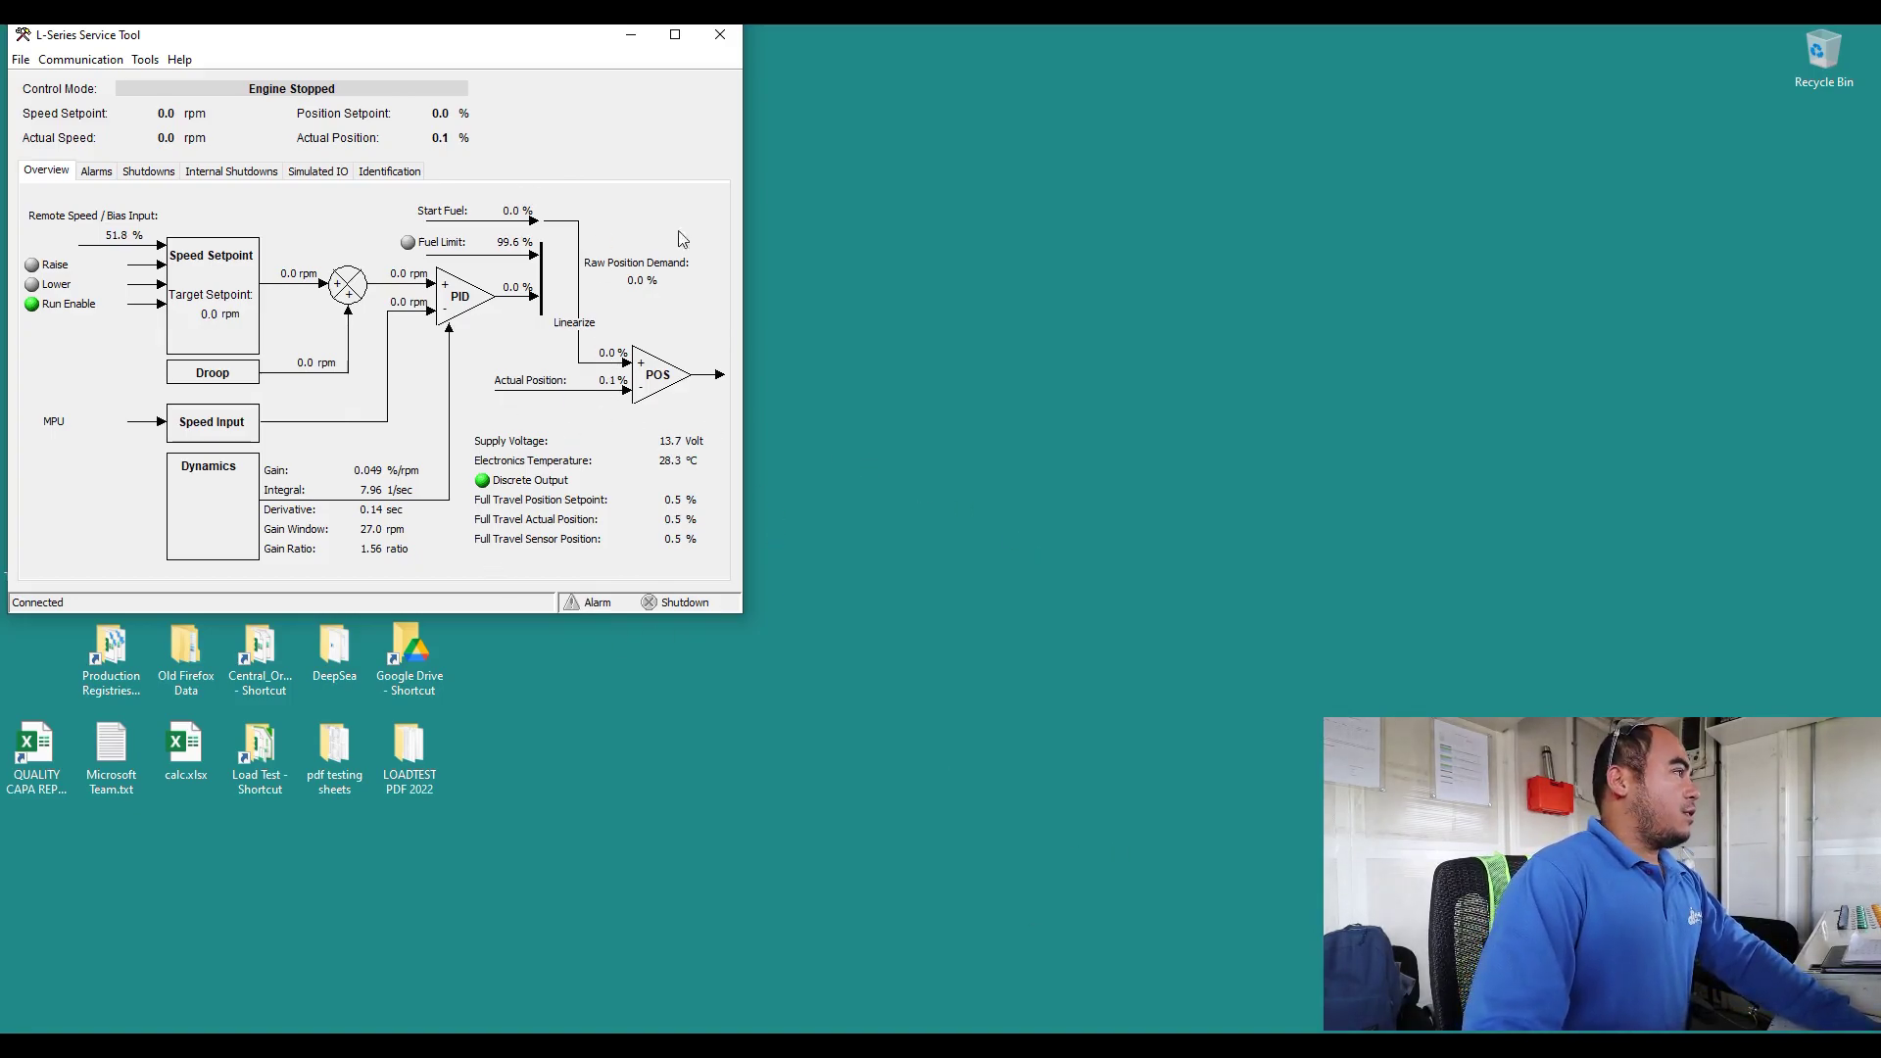
click(675, 35)
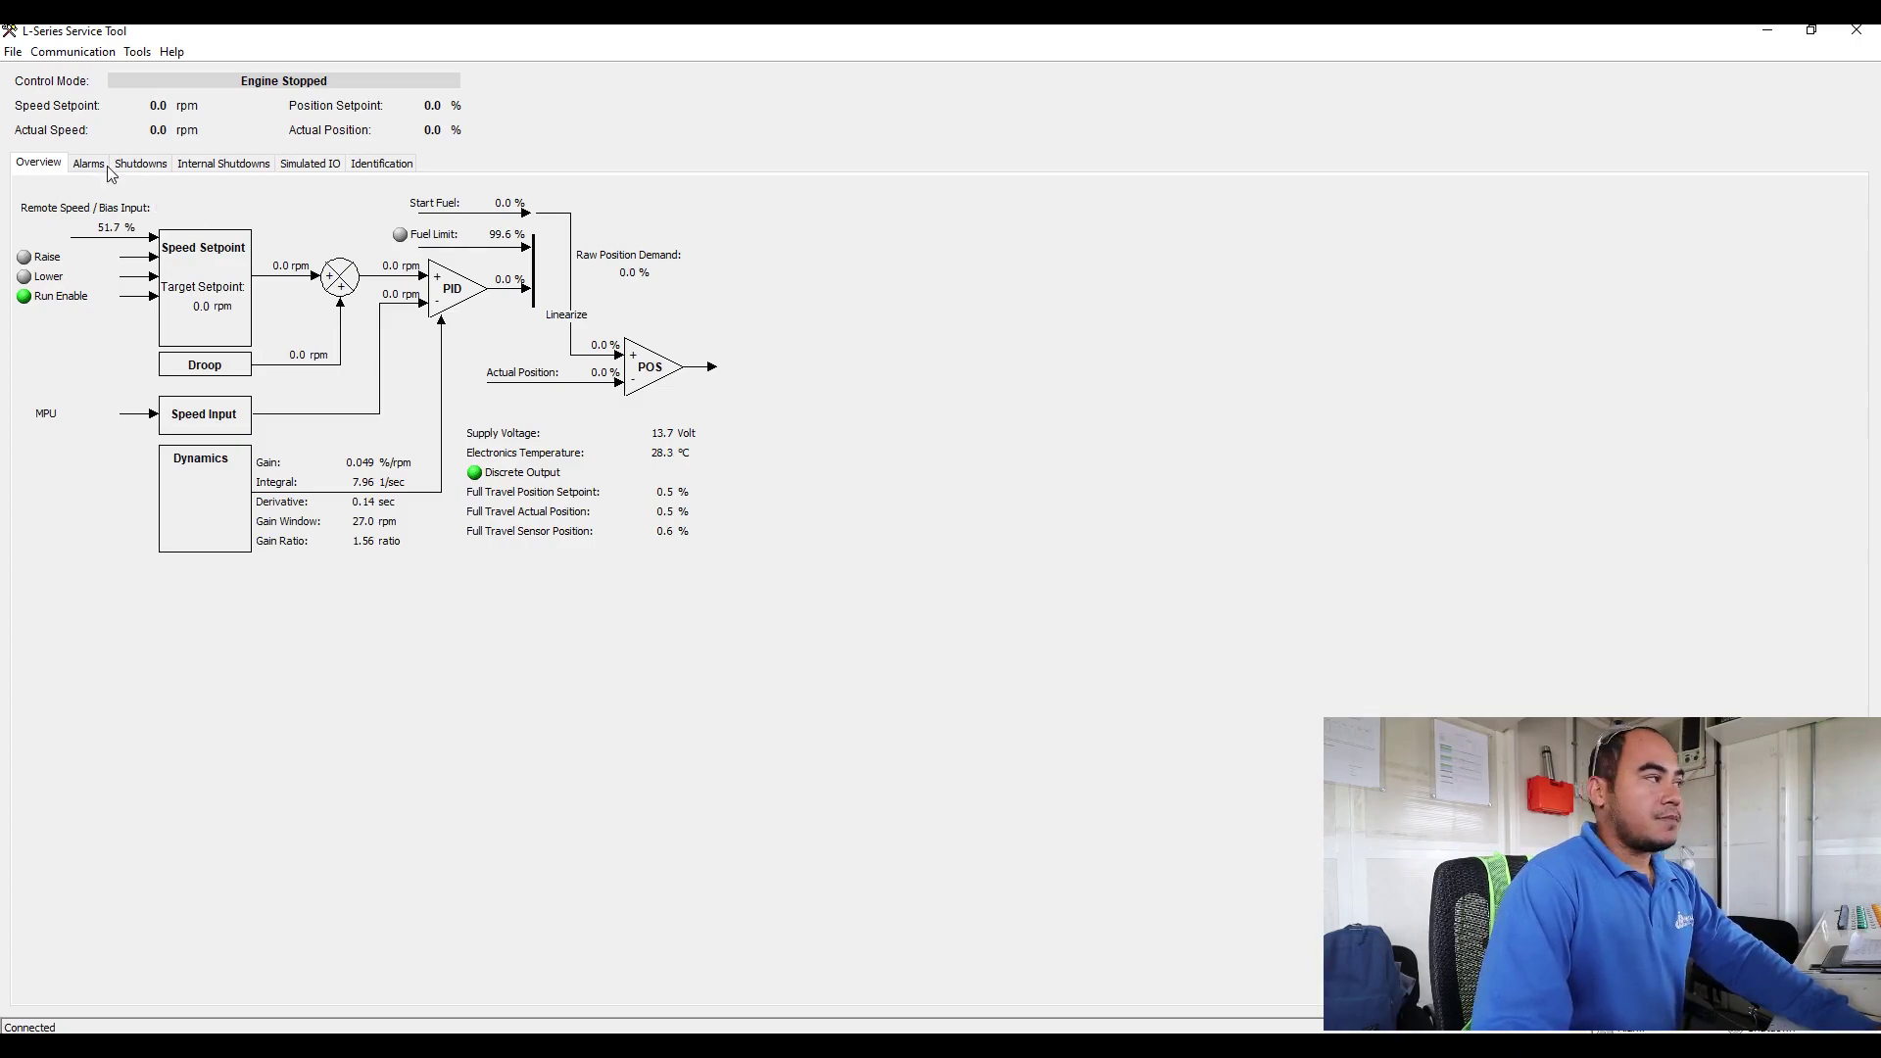
click(12, 52)
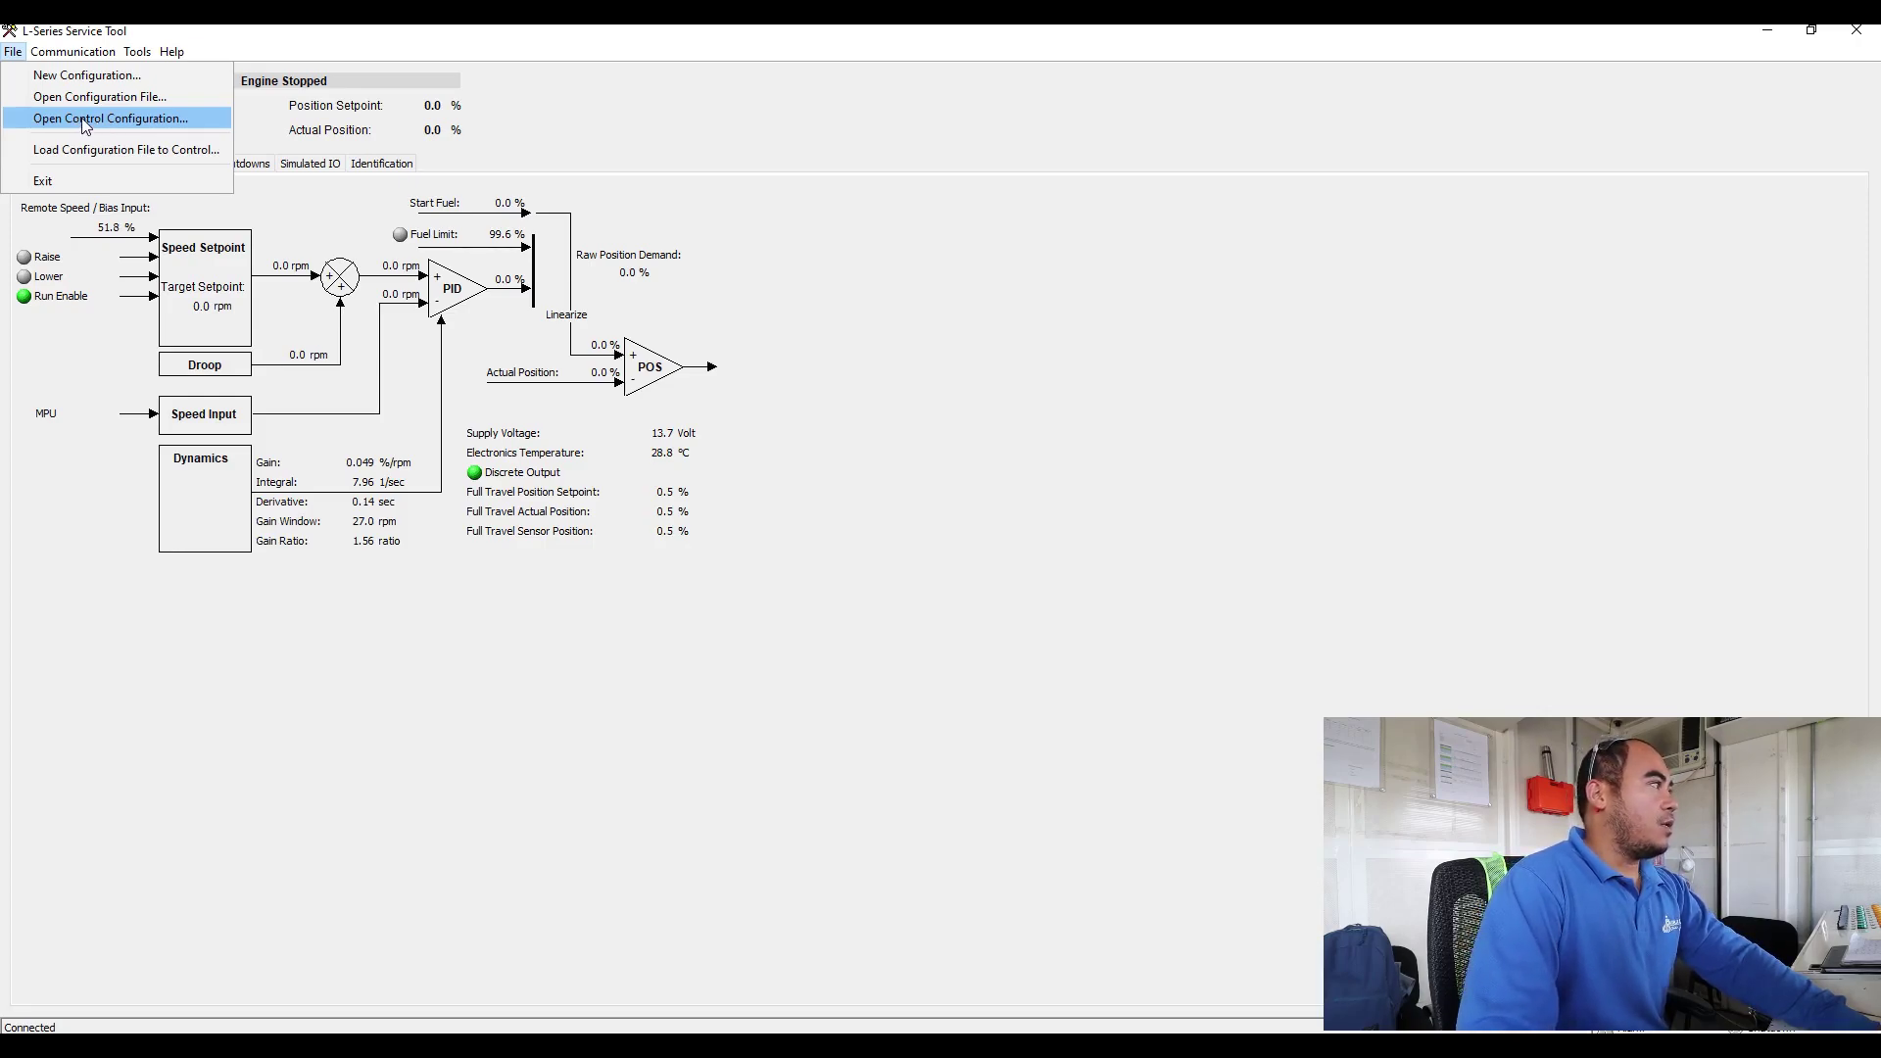
click(78, 119)
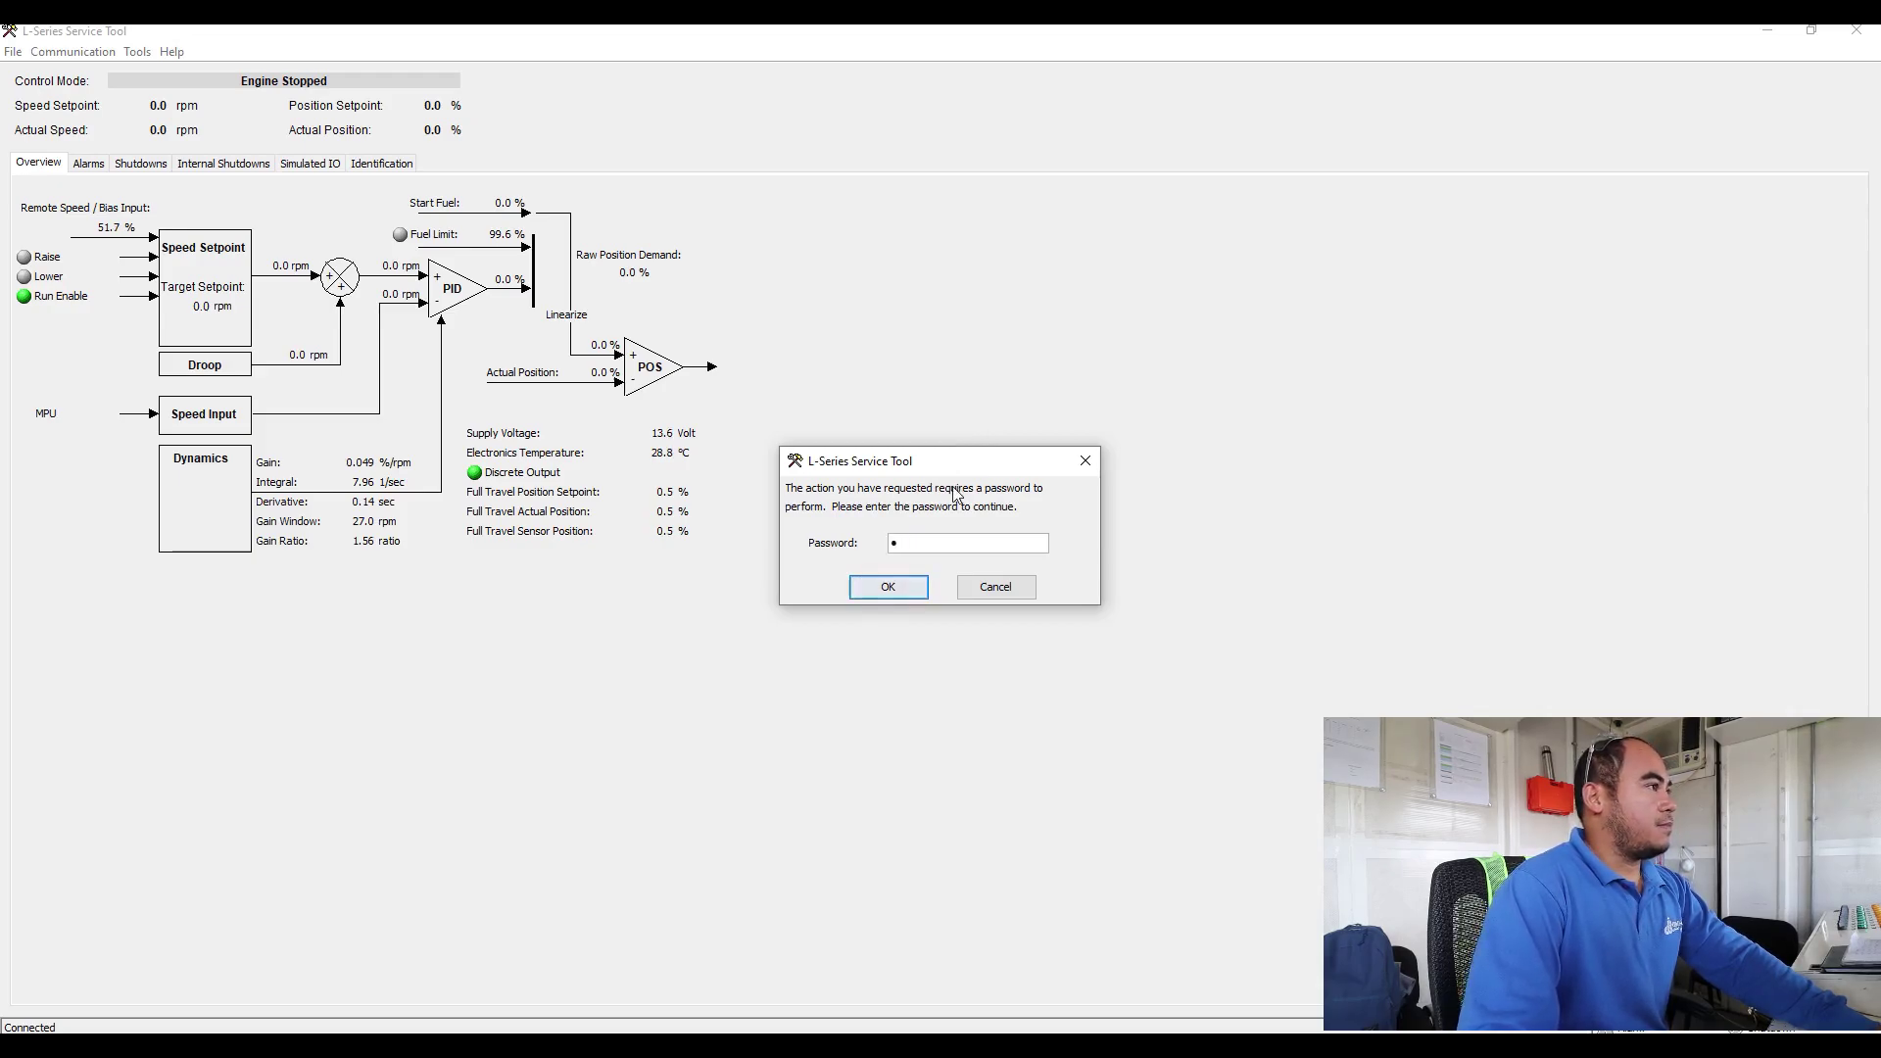
text(*******)
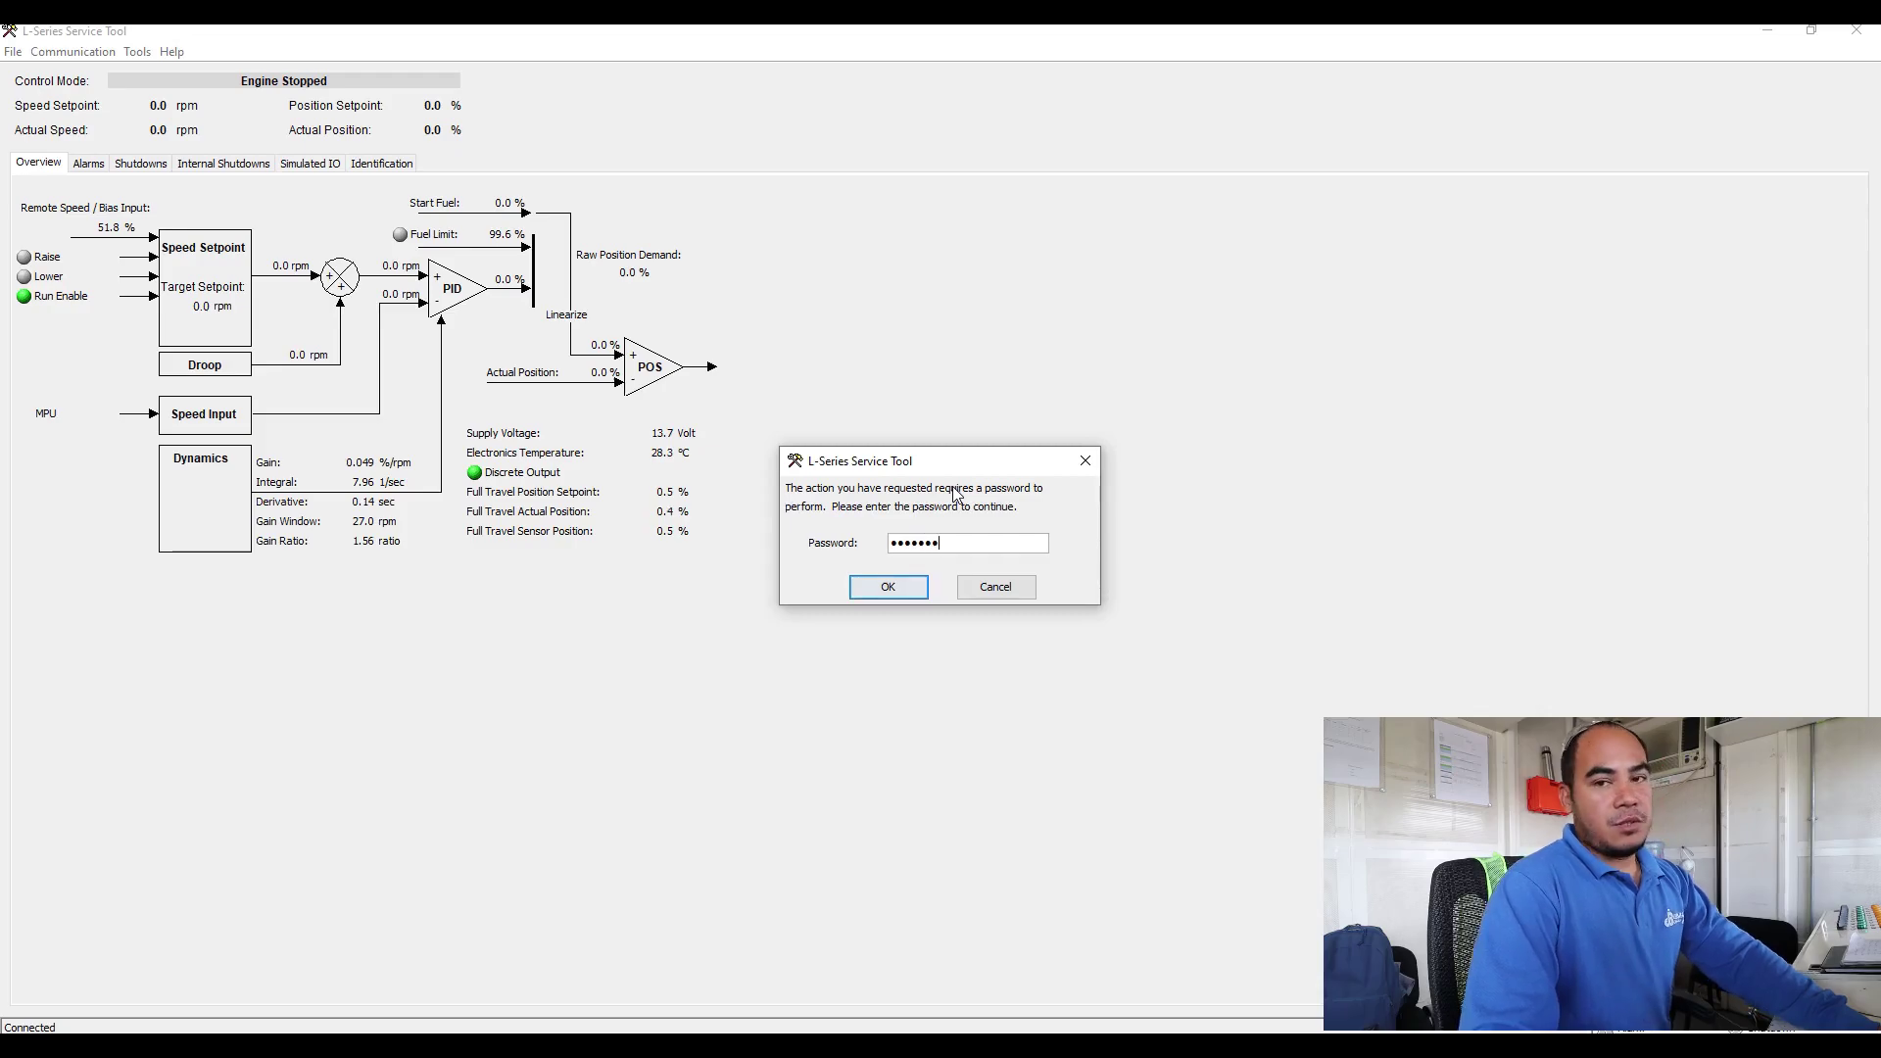
text(**)
key(Return)
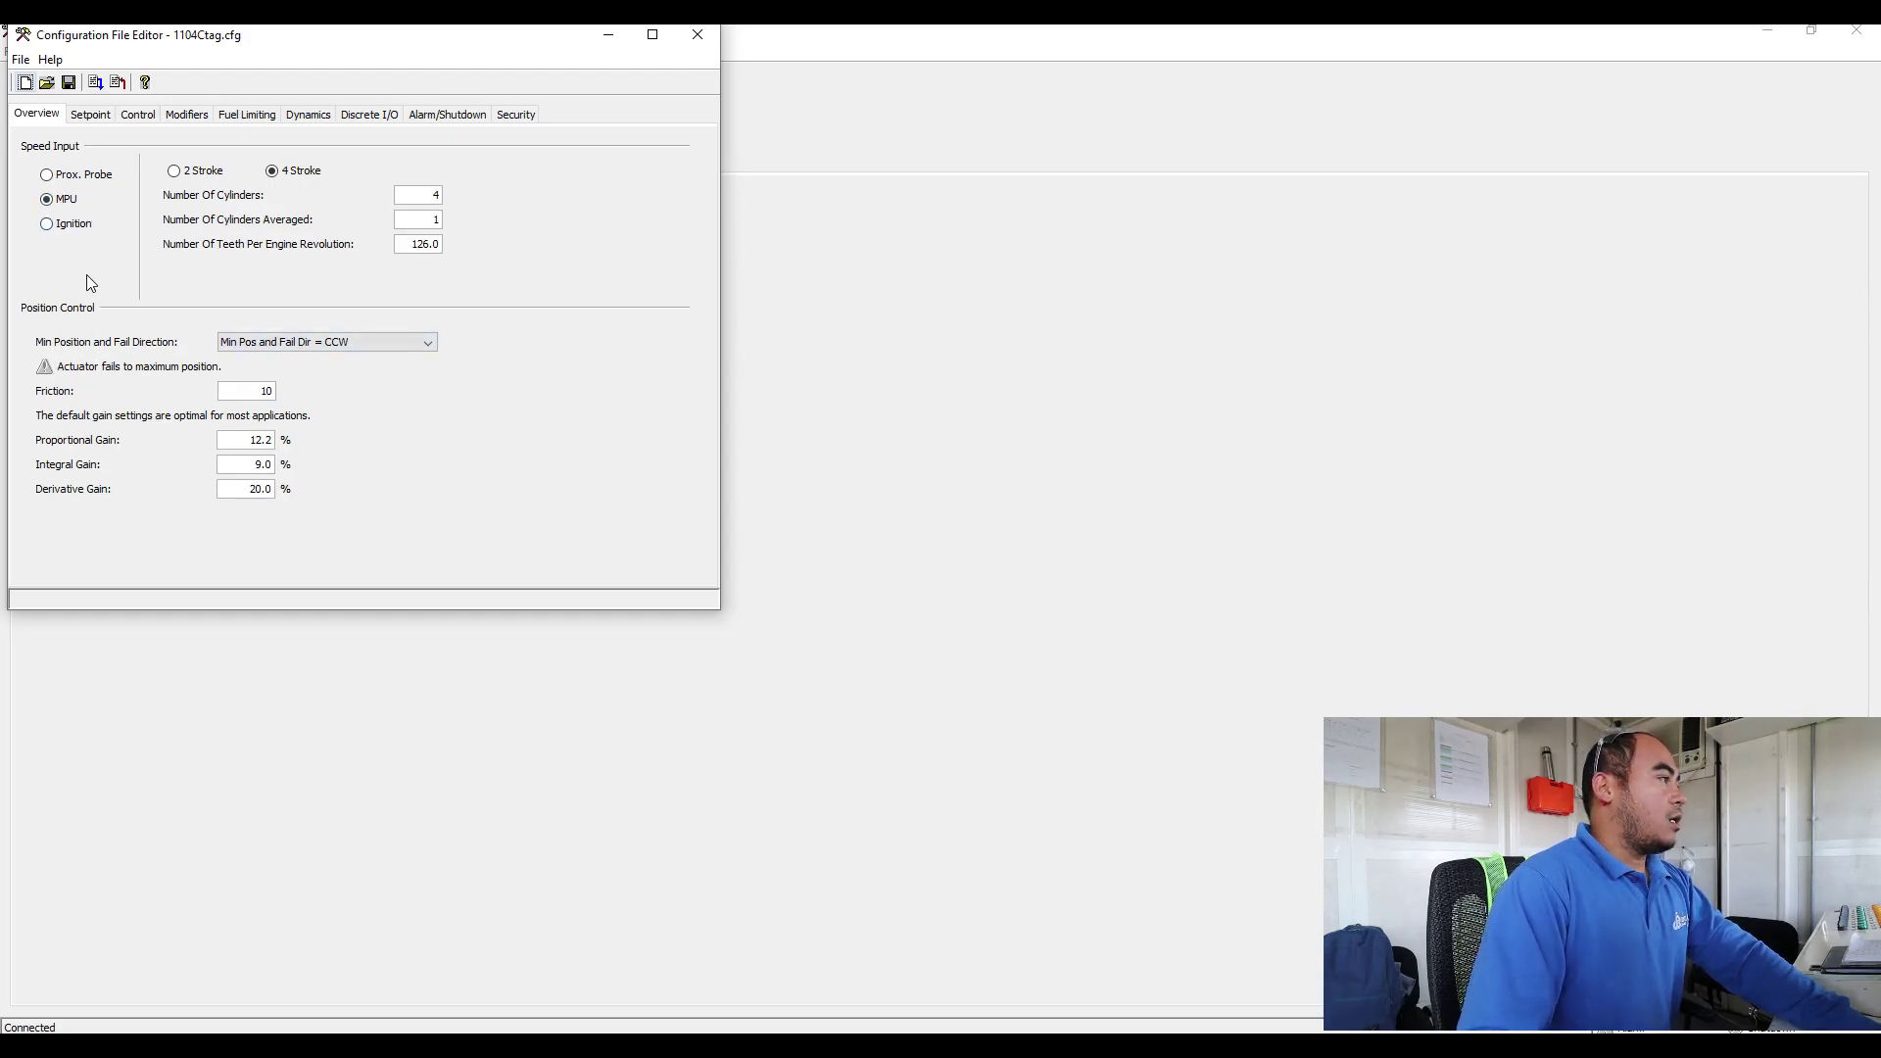
Step: Preview the Idle / Rated speed setpoint settings and return the speed setpoint mode to Rated
click(91, 119)
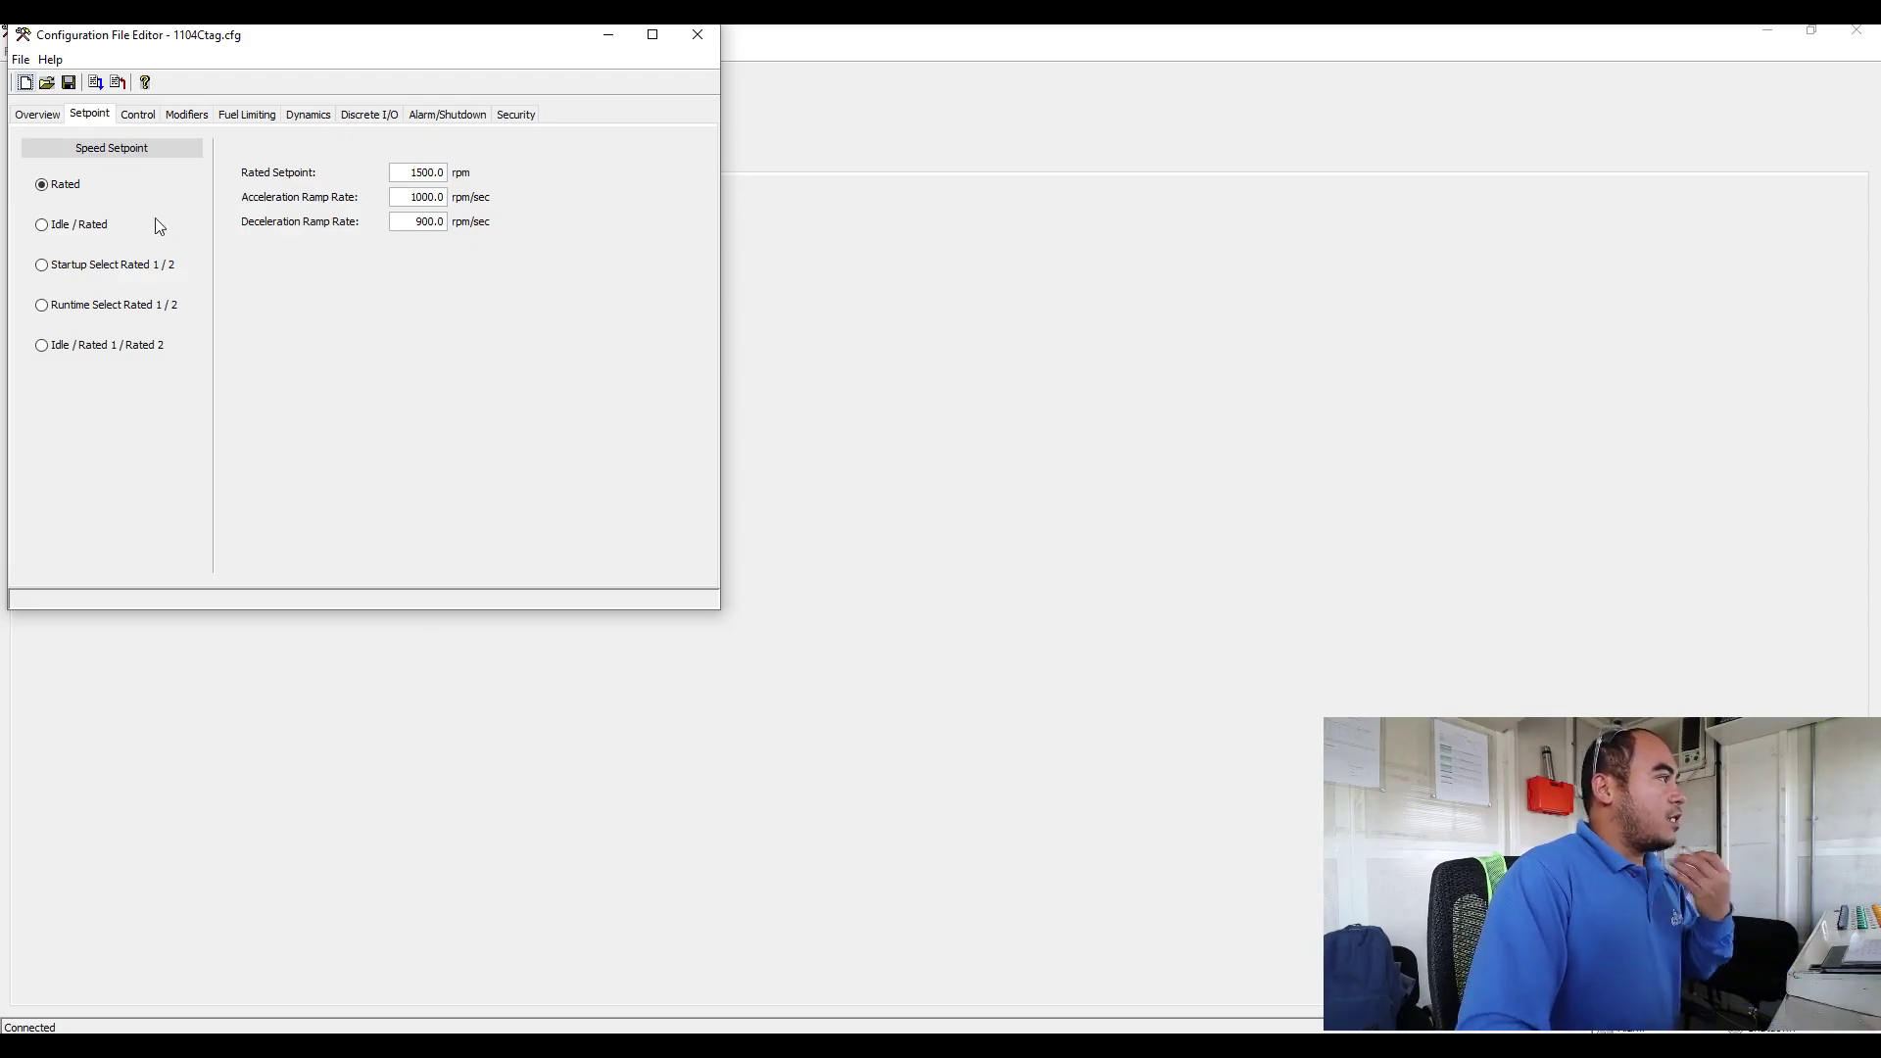
click(45, 229)
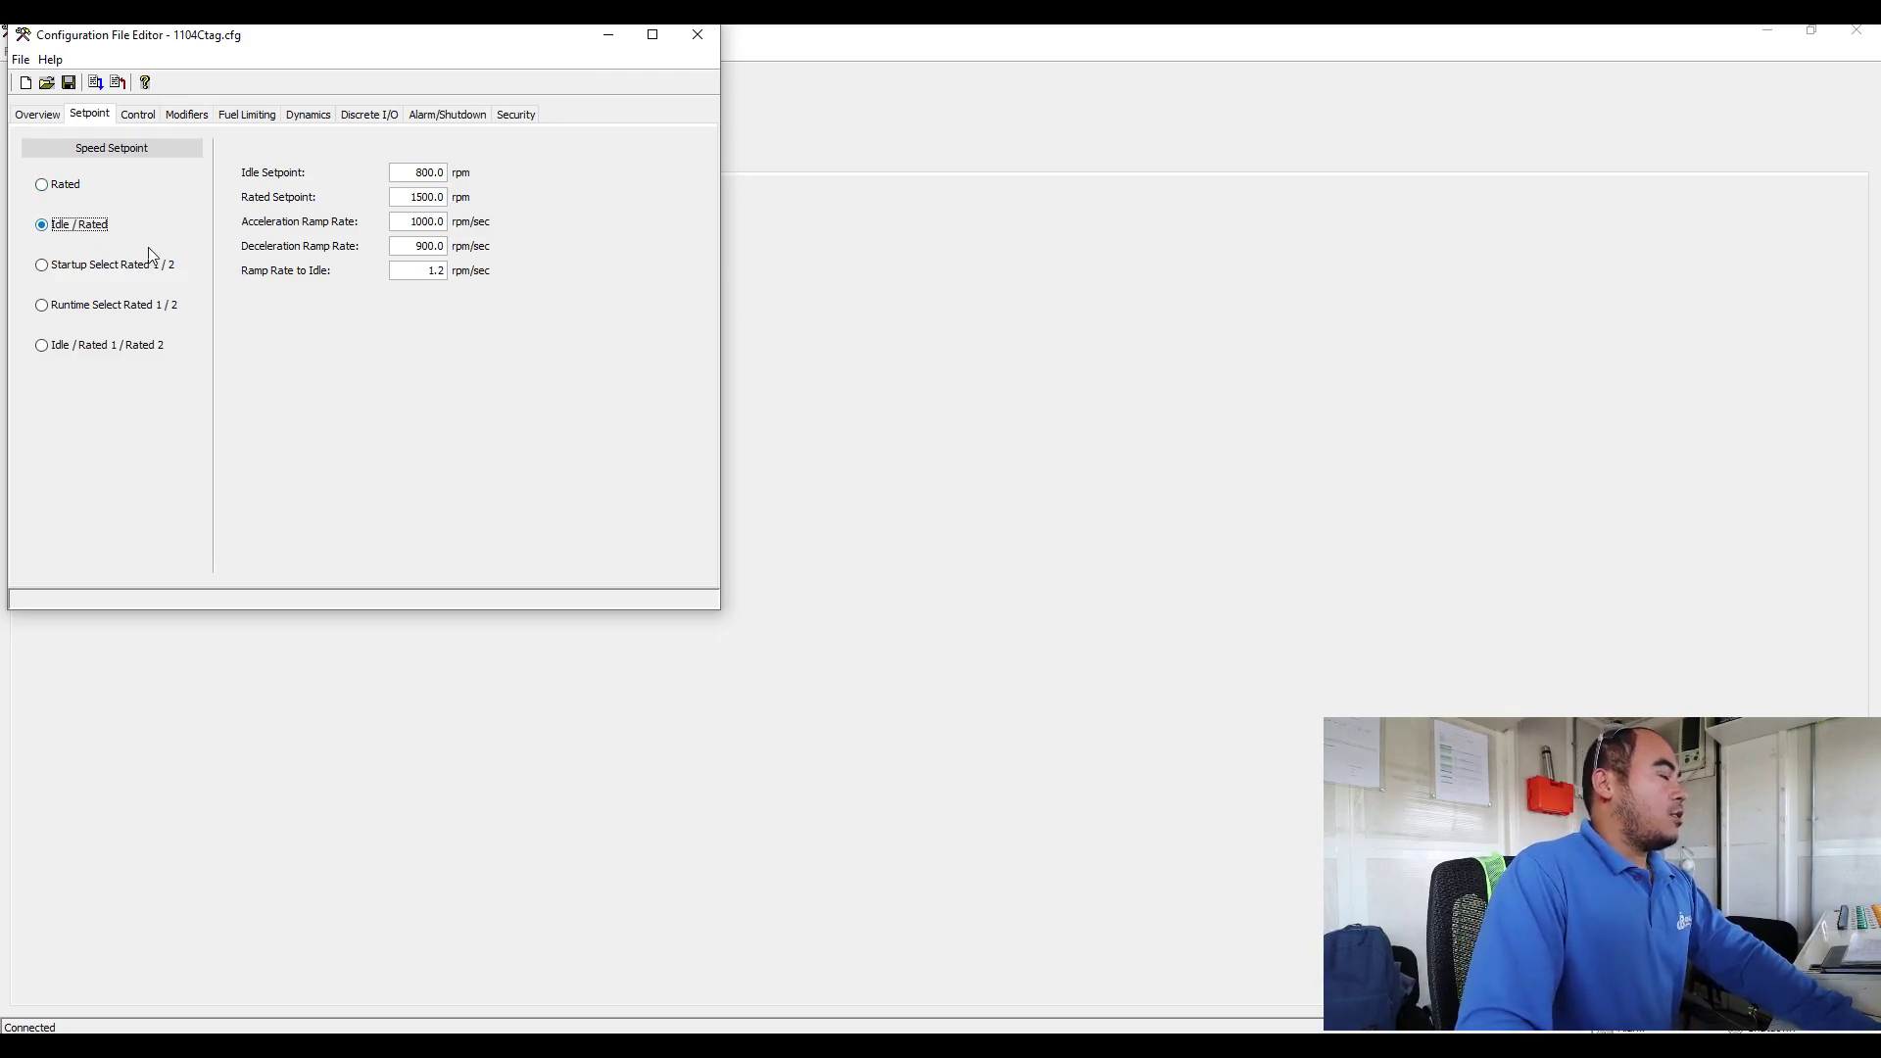
click(43, 190)
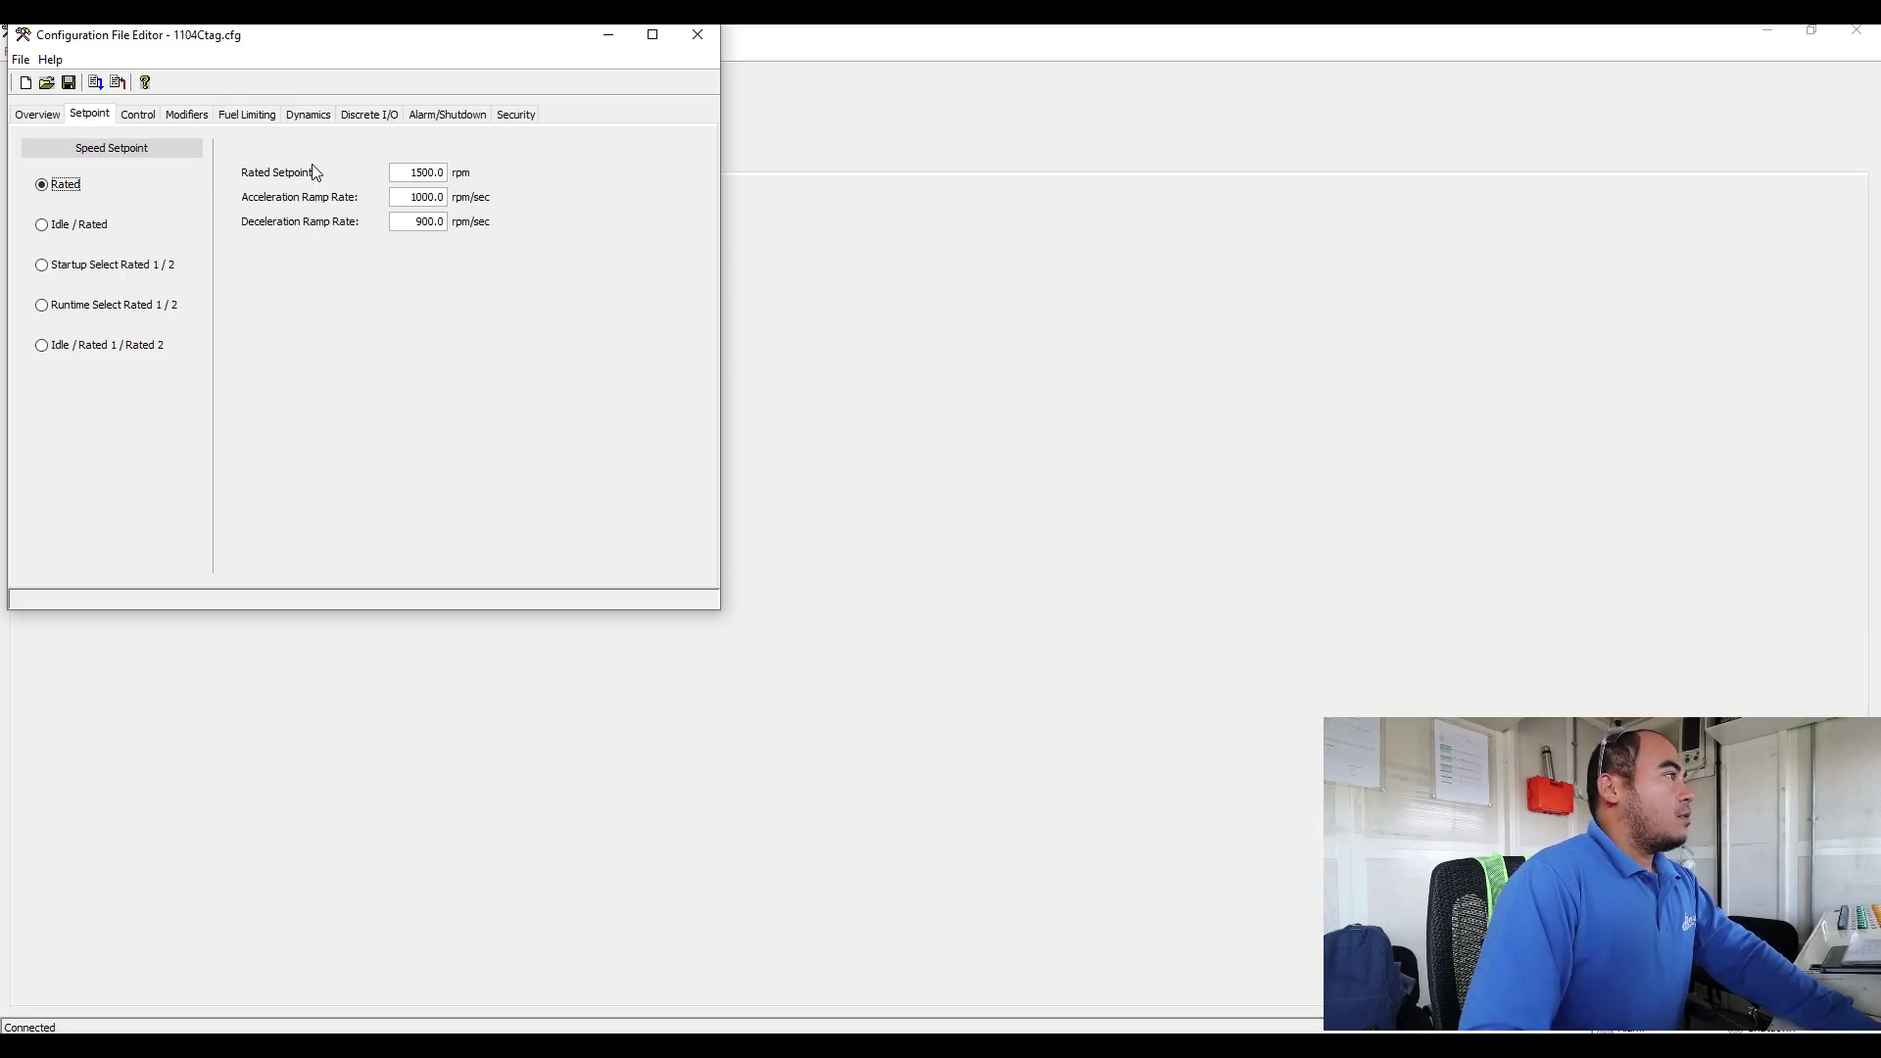
Step: Set the rated speed setpoint to 1800 rpm
drag(402, 172, 442, 172)
key(BackSpace)
text(1800)
key(Return)
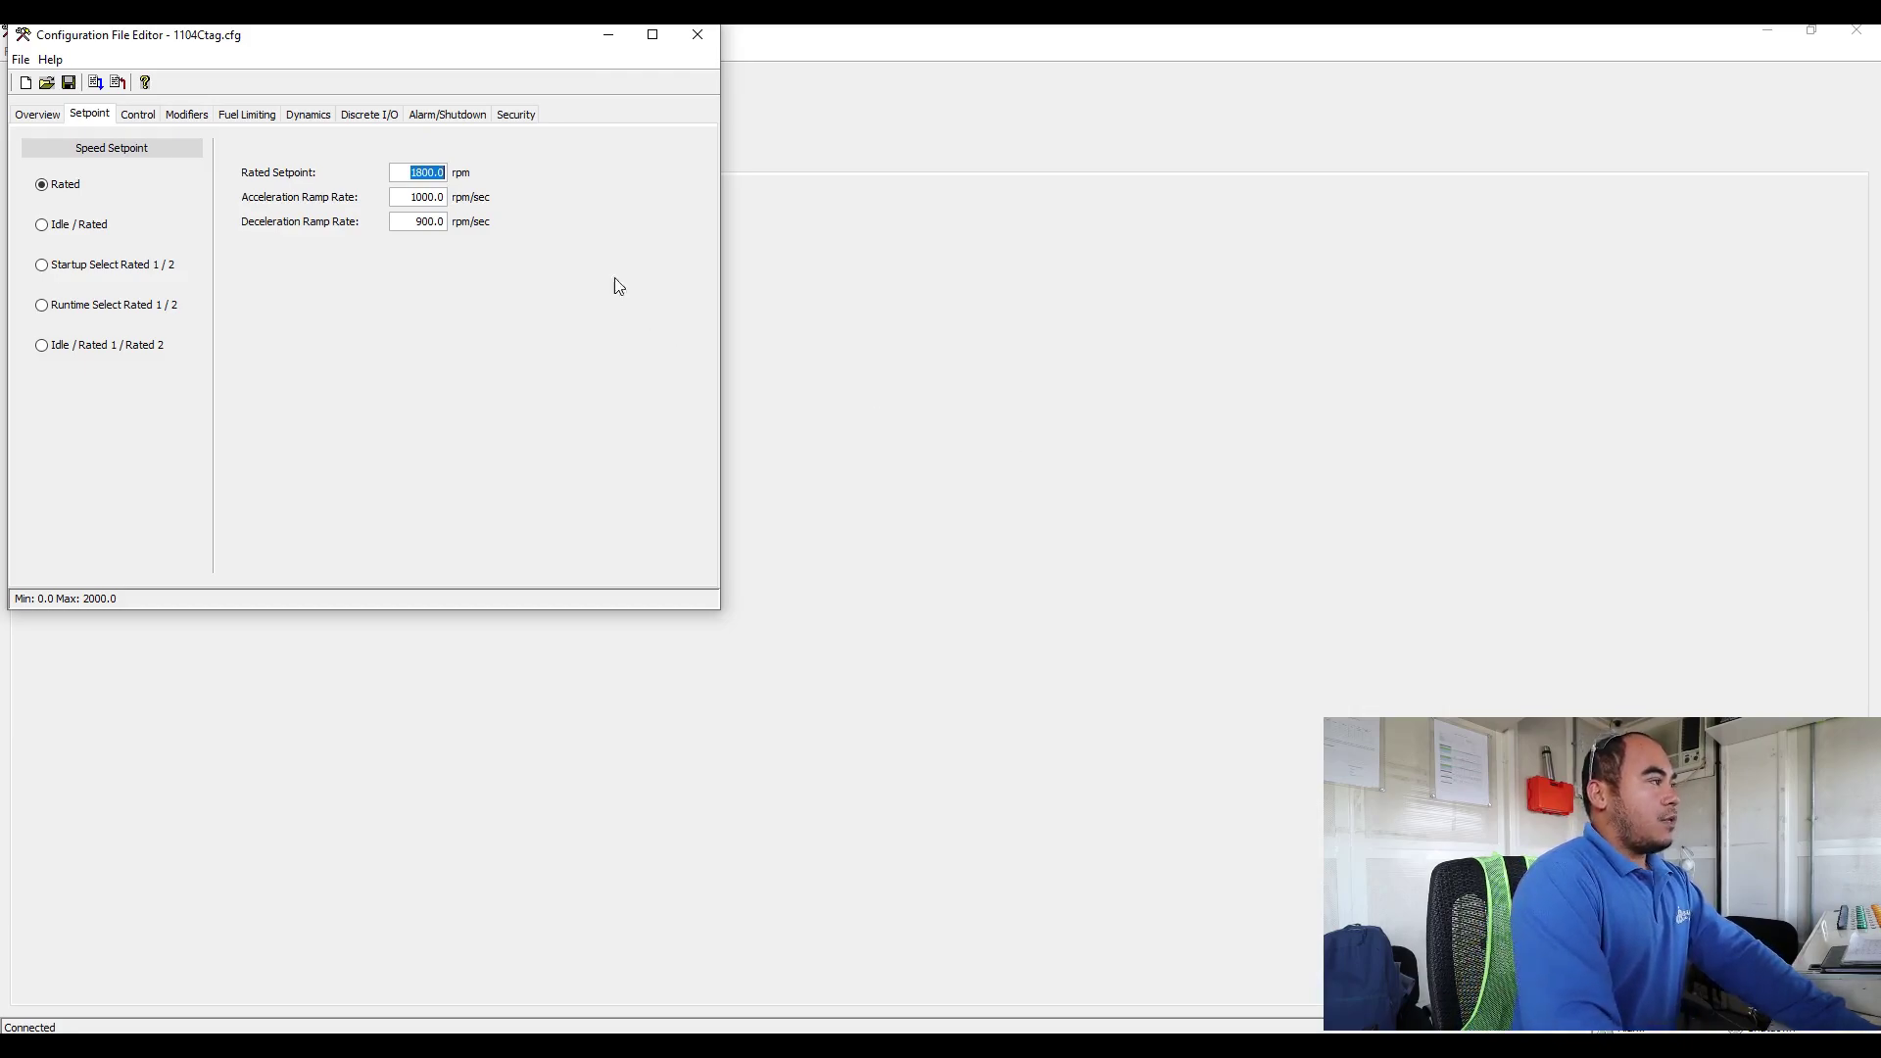
click(599, 230)
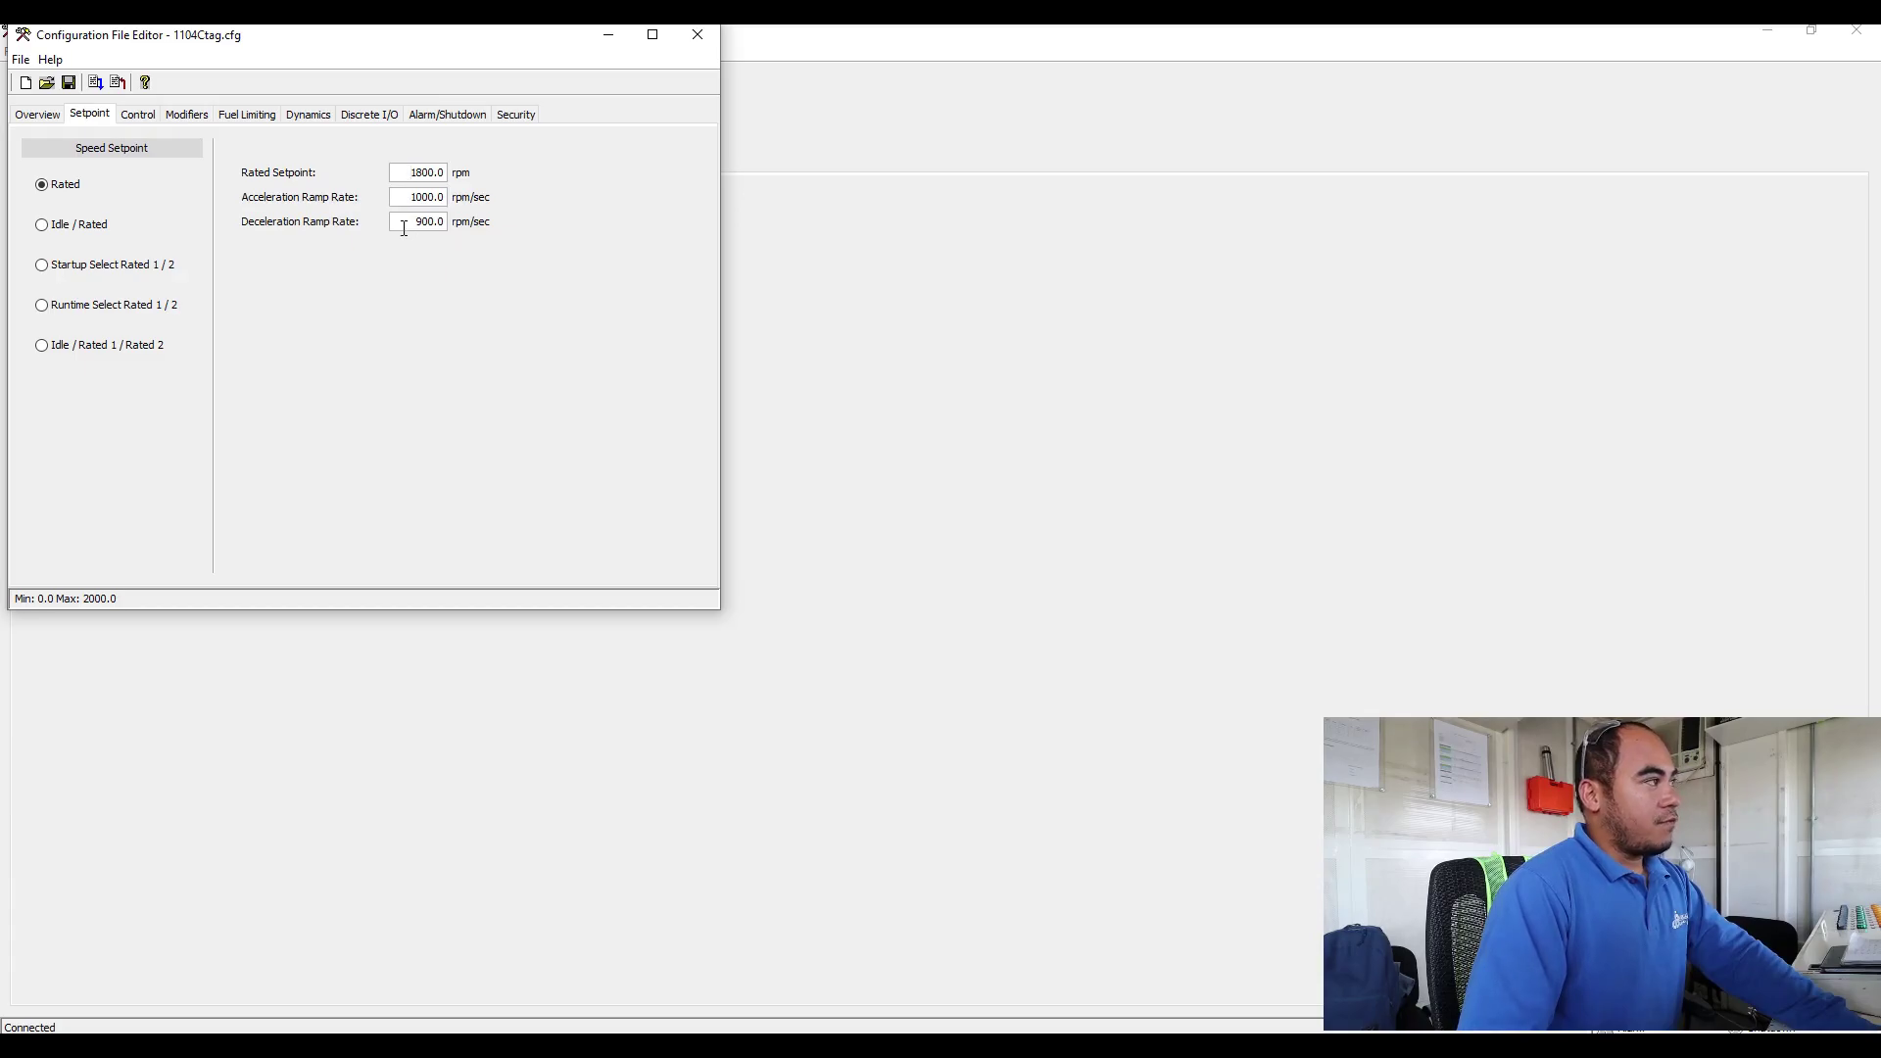
Step: Preview the Two with ramp start fuel option in the engine starting settings and return to One
click(137, 117)
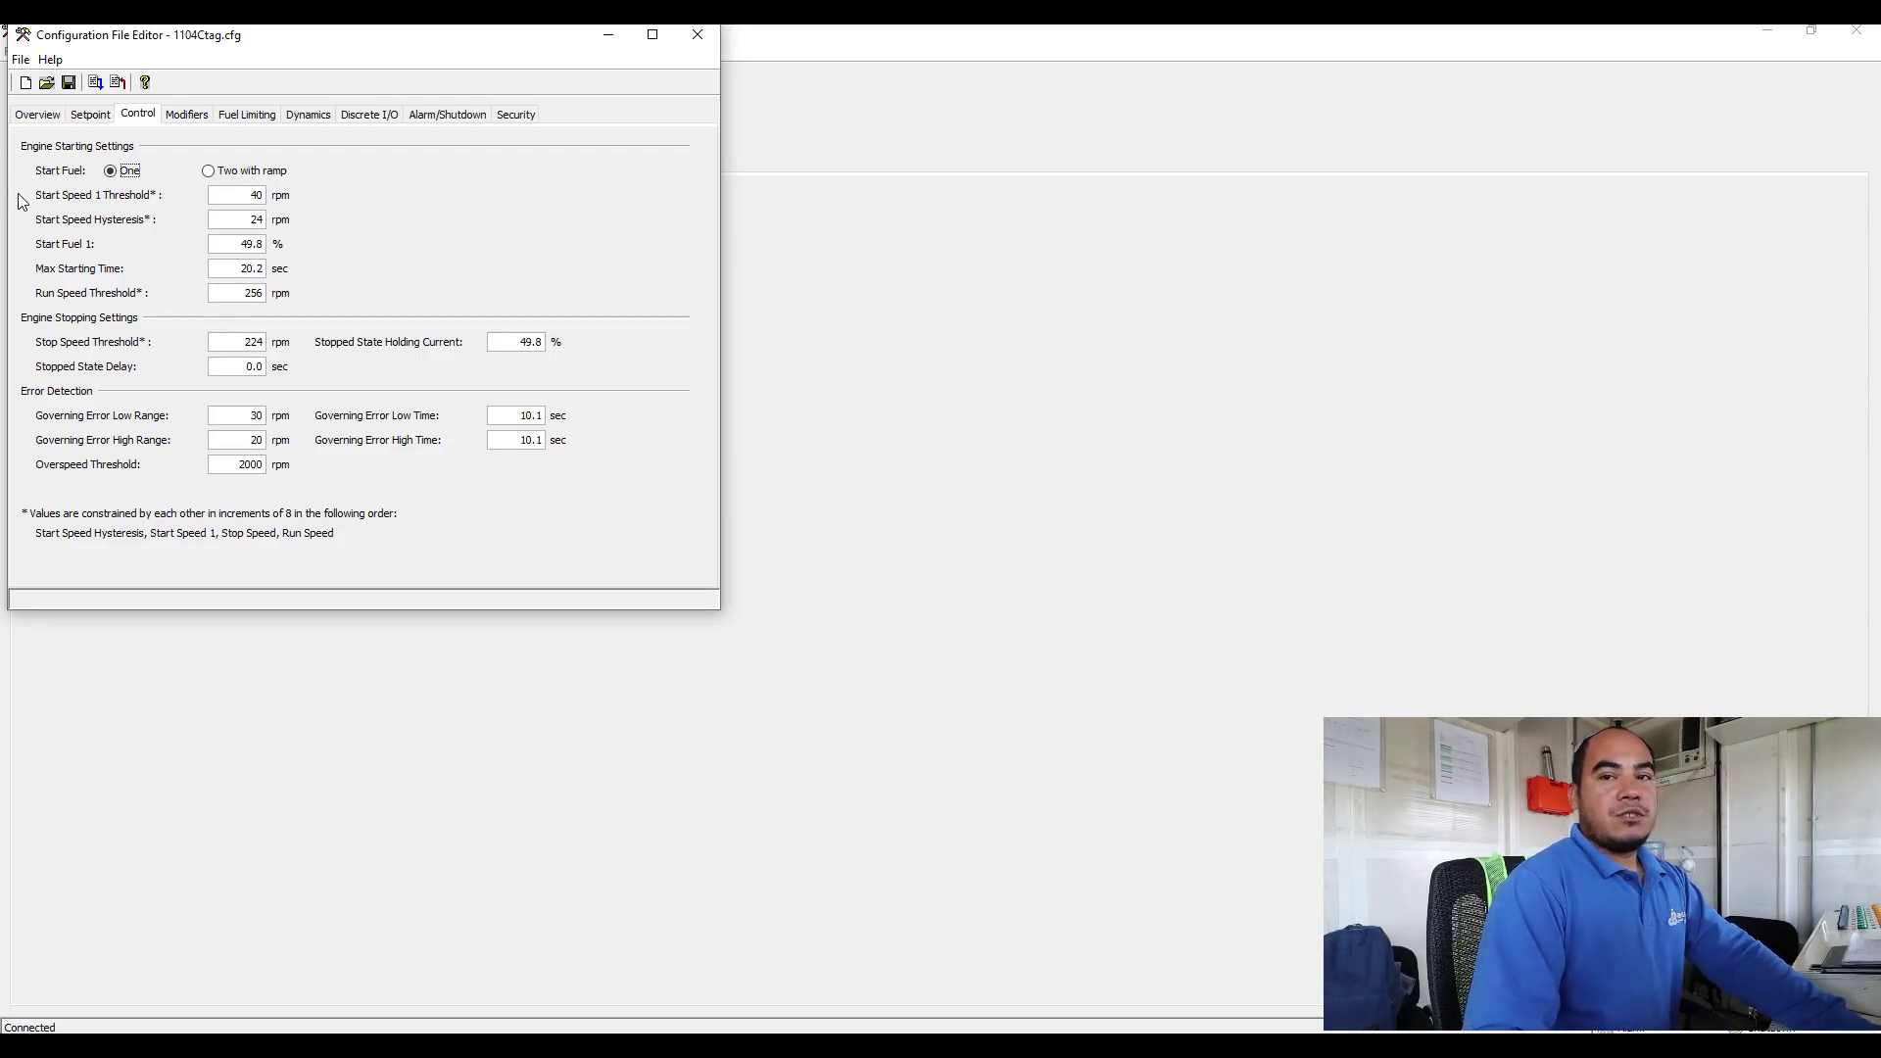
click(209, 173)
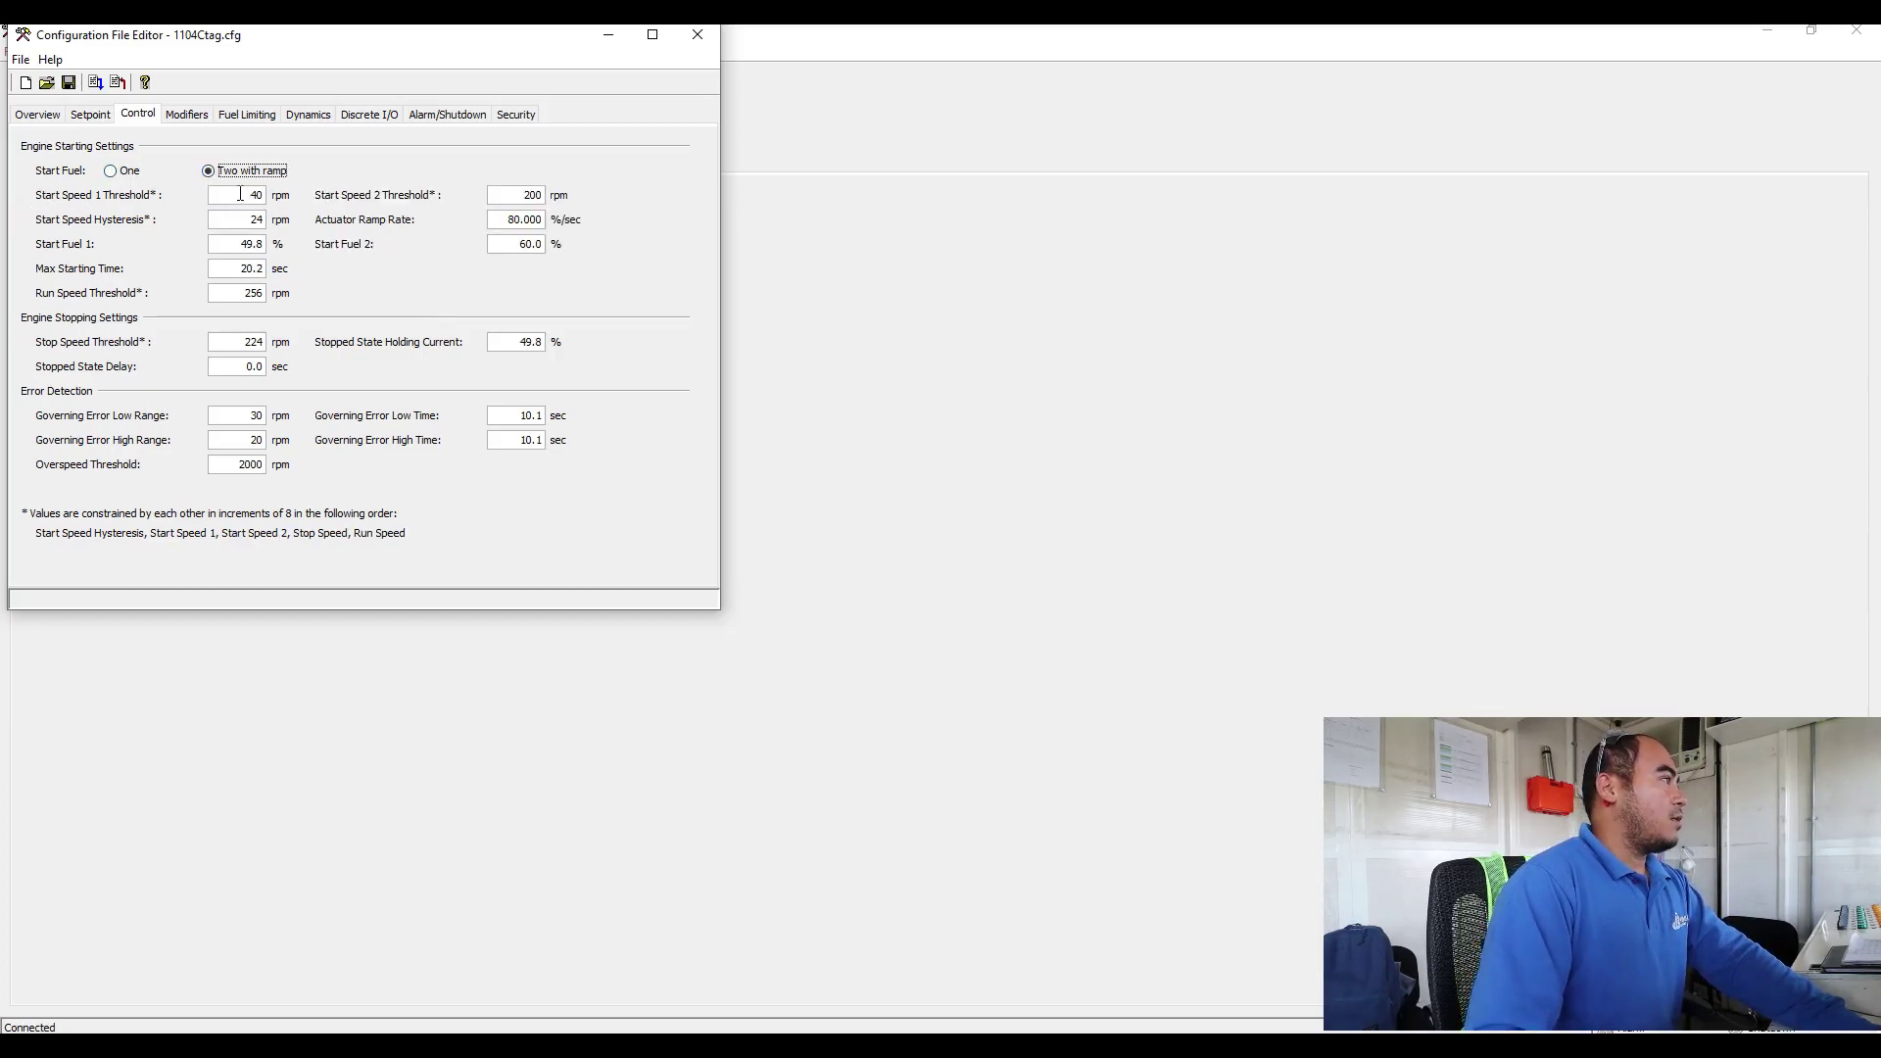
click(110, 171)
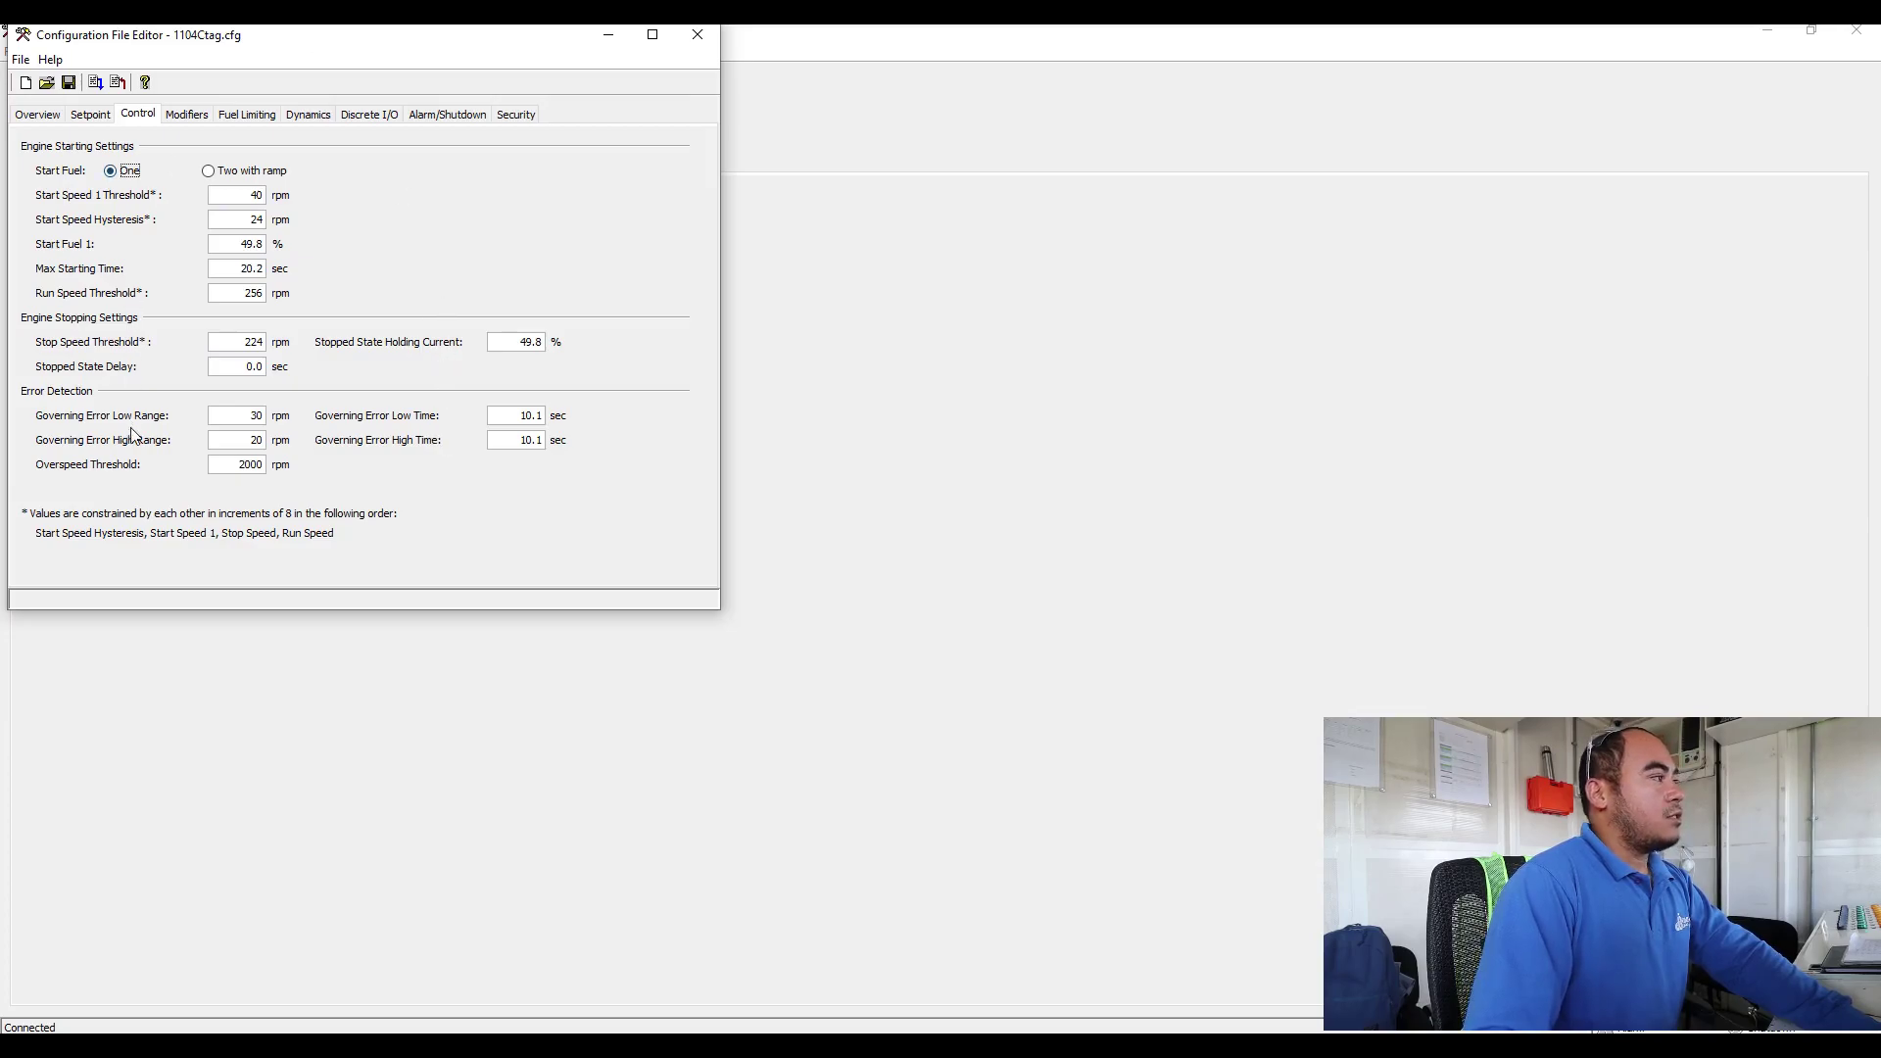
Step: Set the droop modifier to Off (Isoc) and the bias modifier to None
click(186, 115)
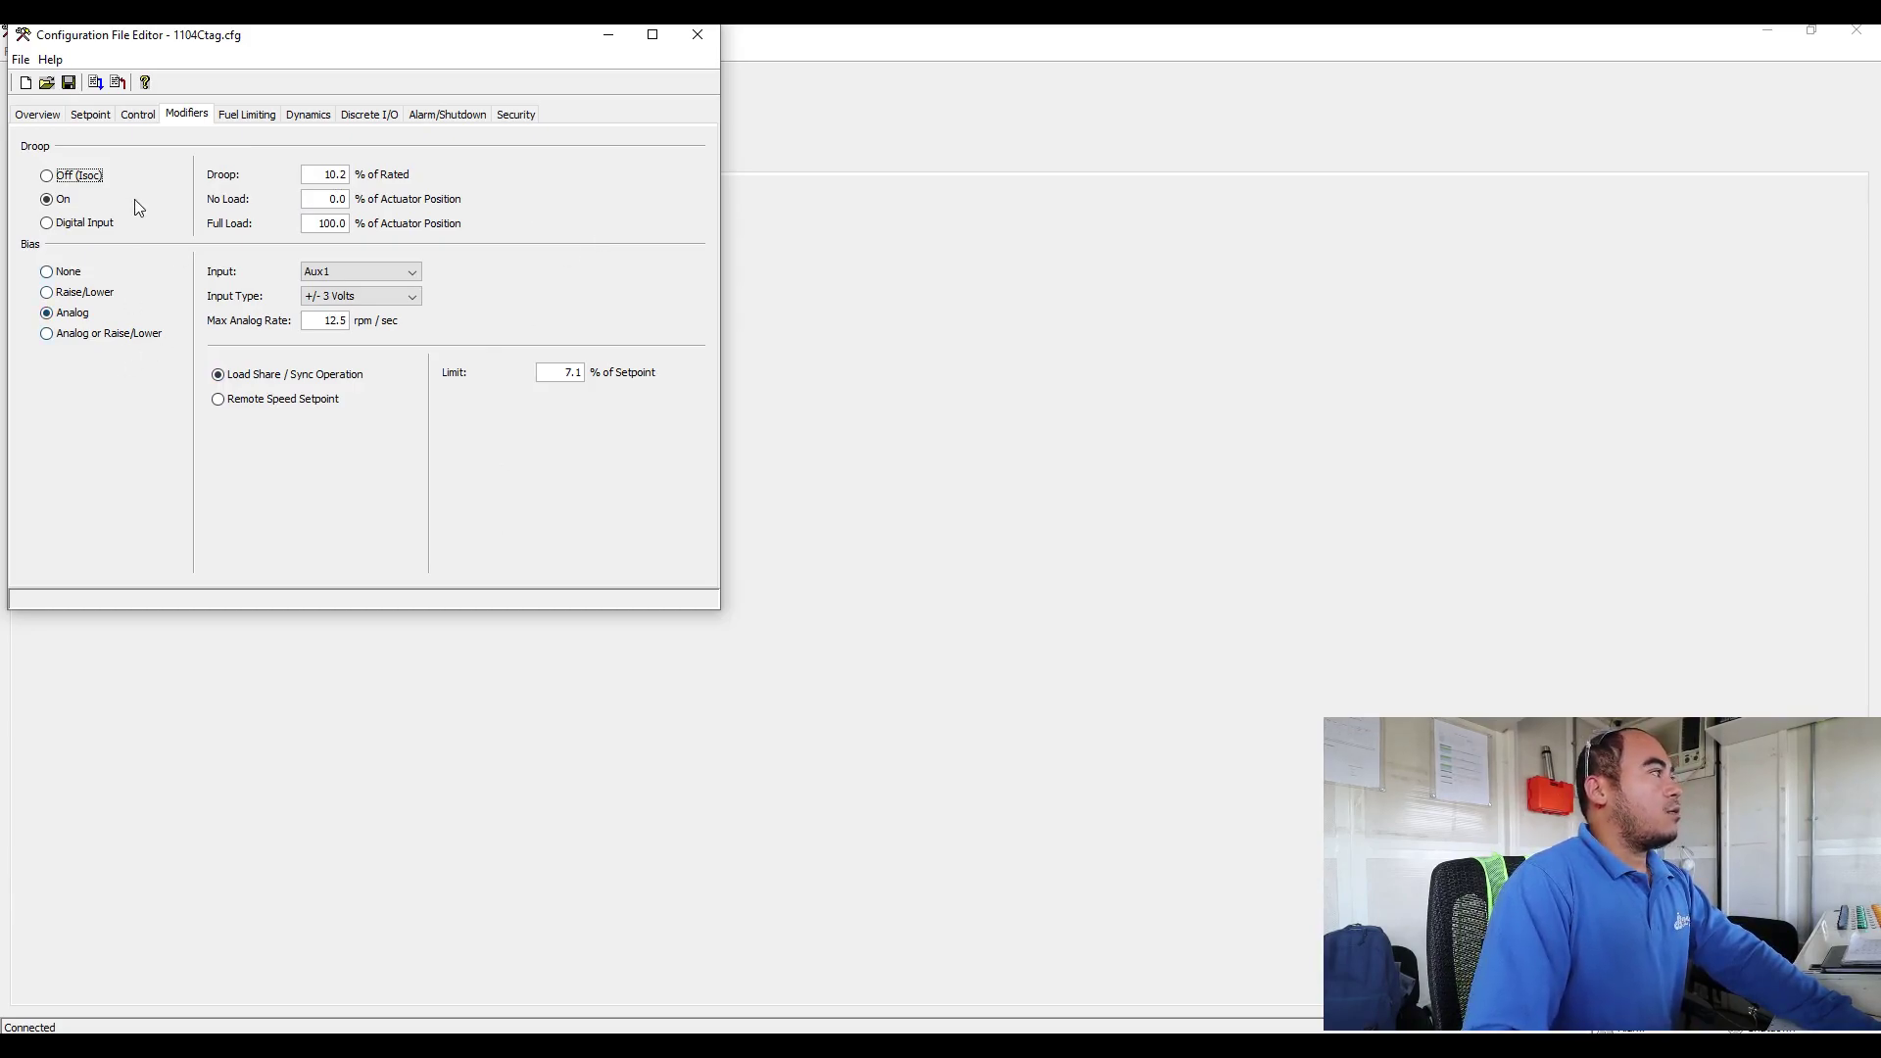
click(51, 177)
click(49, 271)
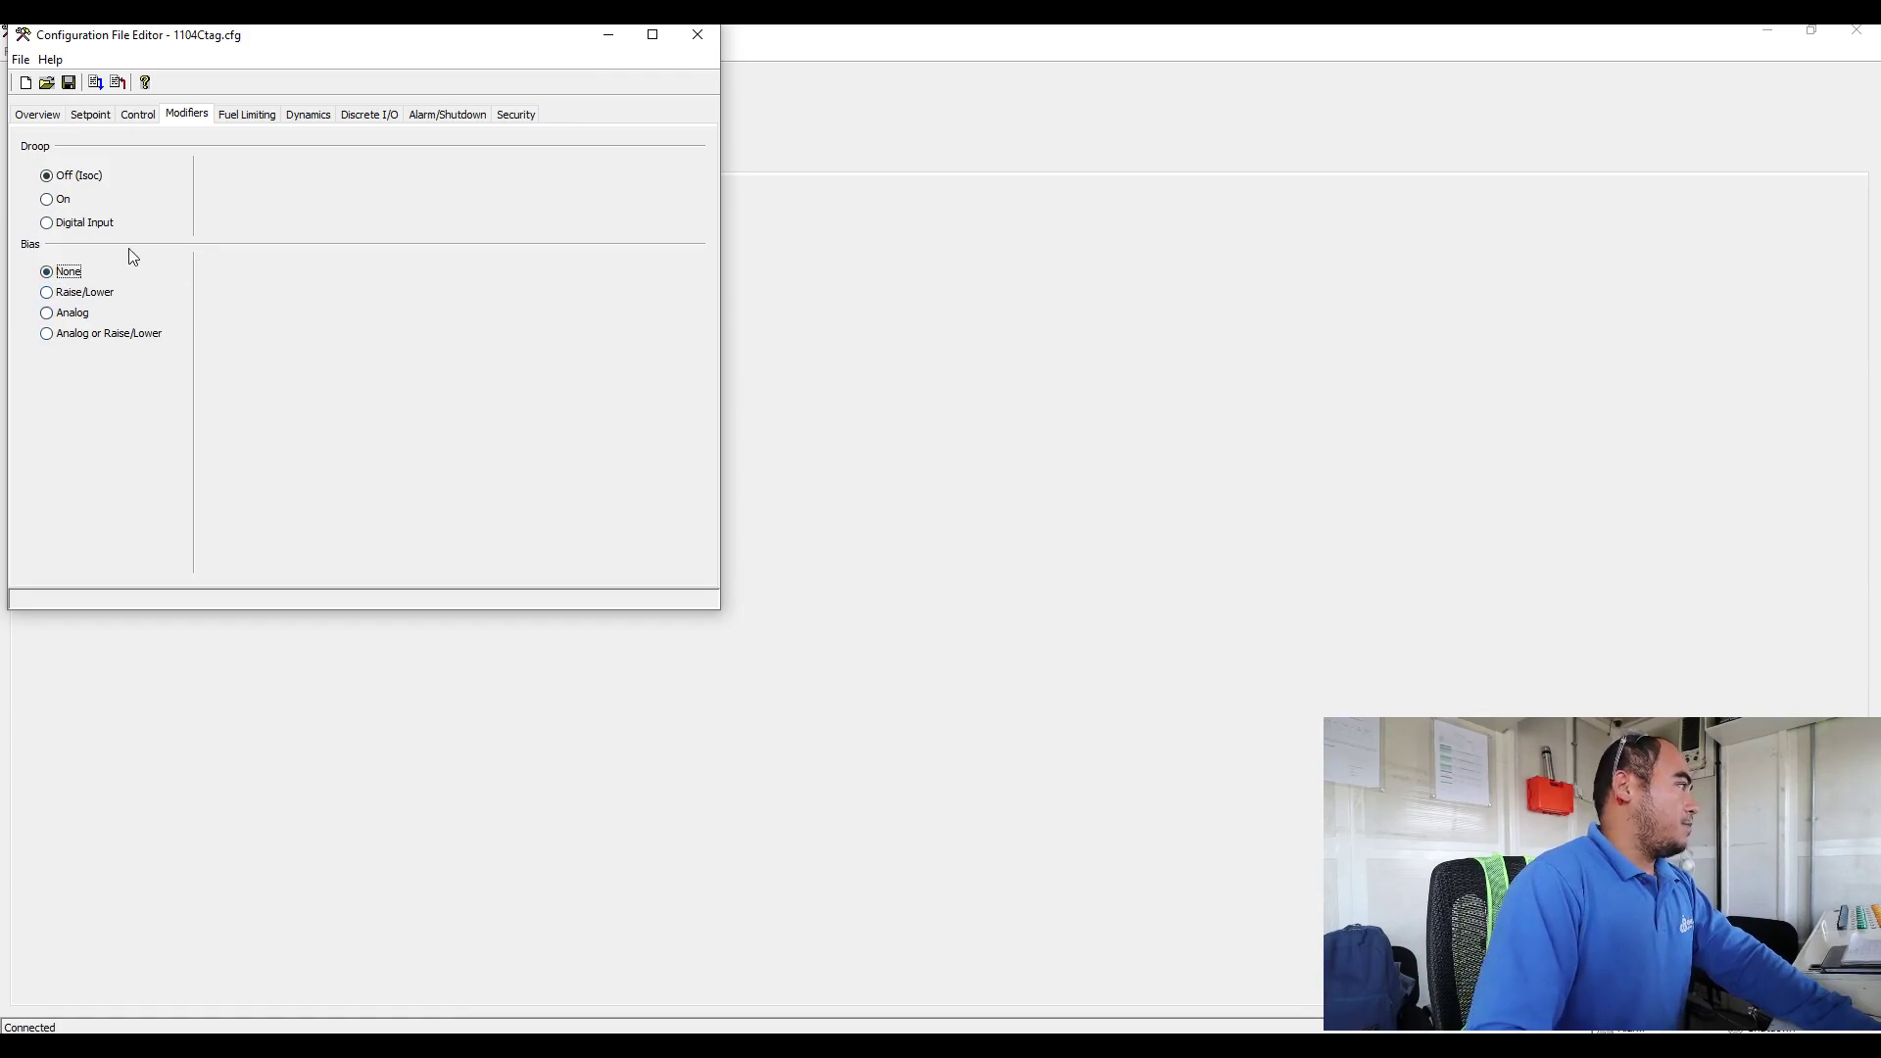
click(49, 200)
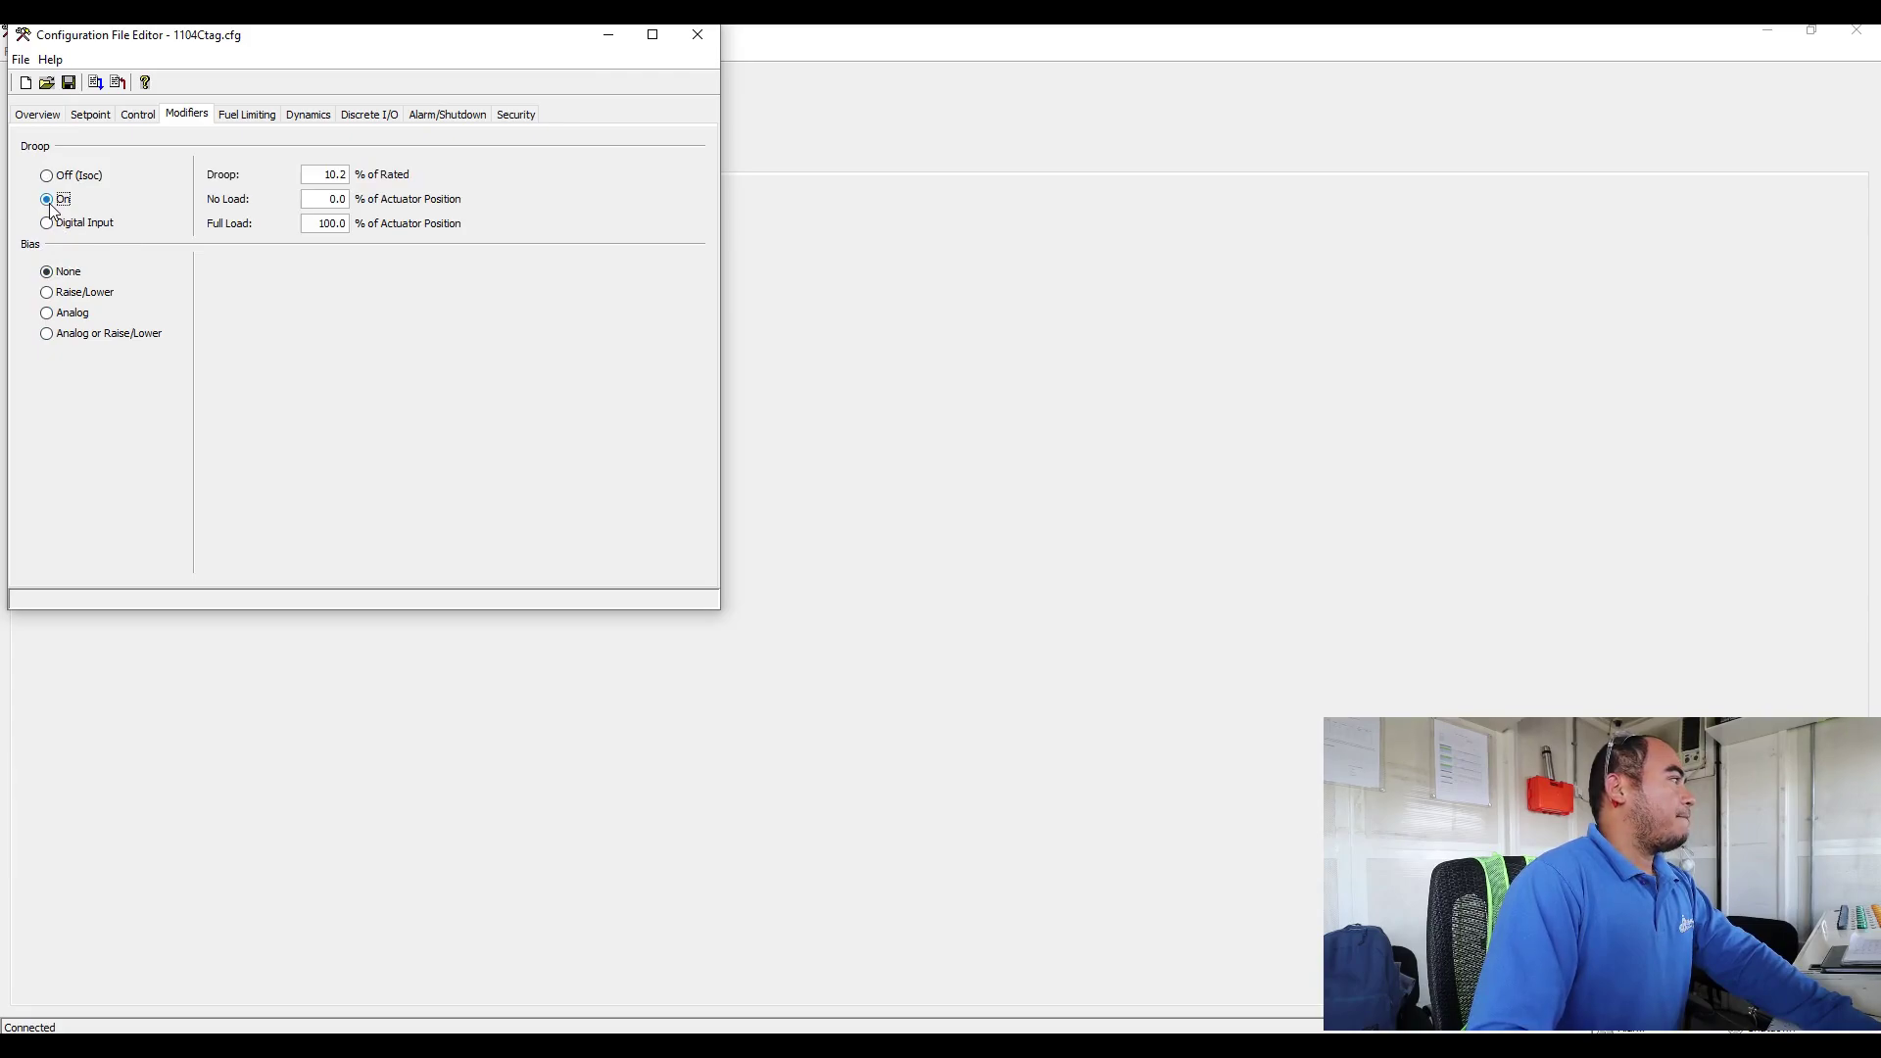
click(47, 176)
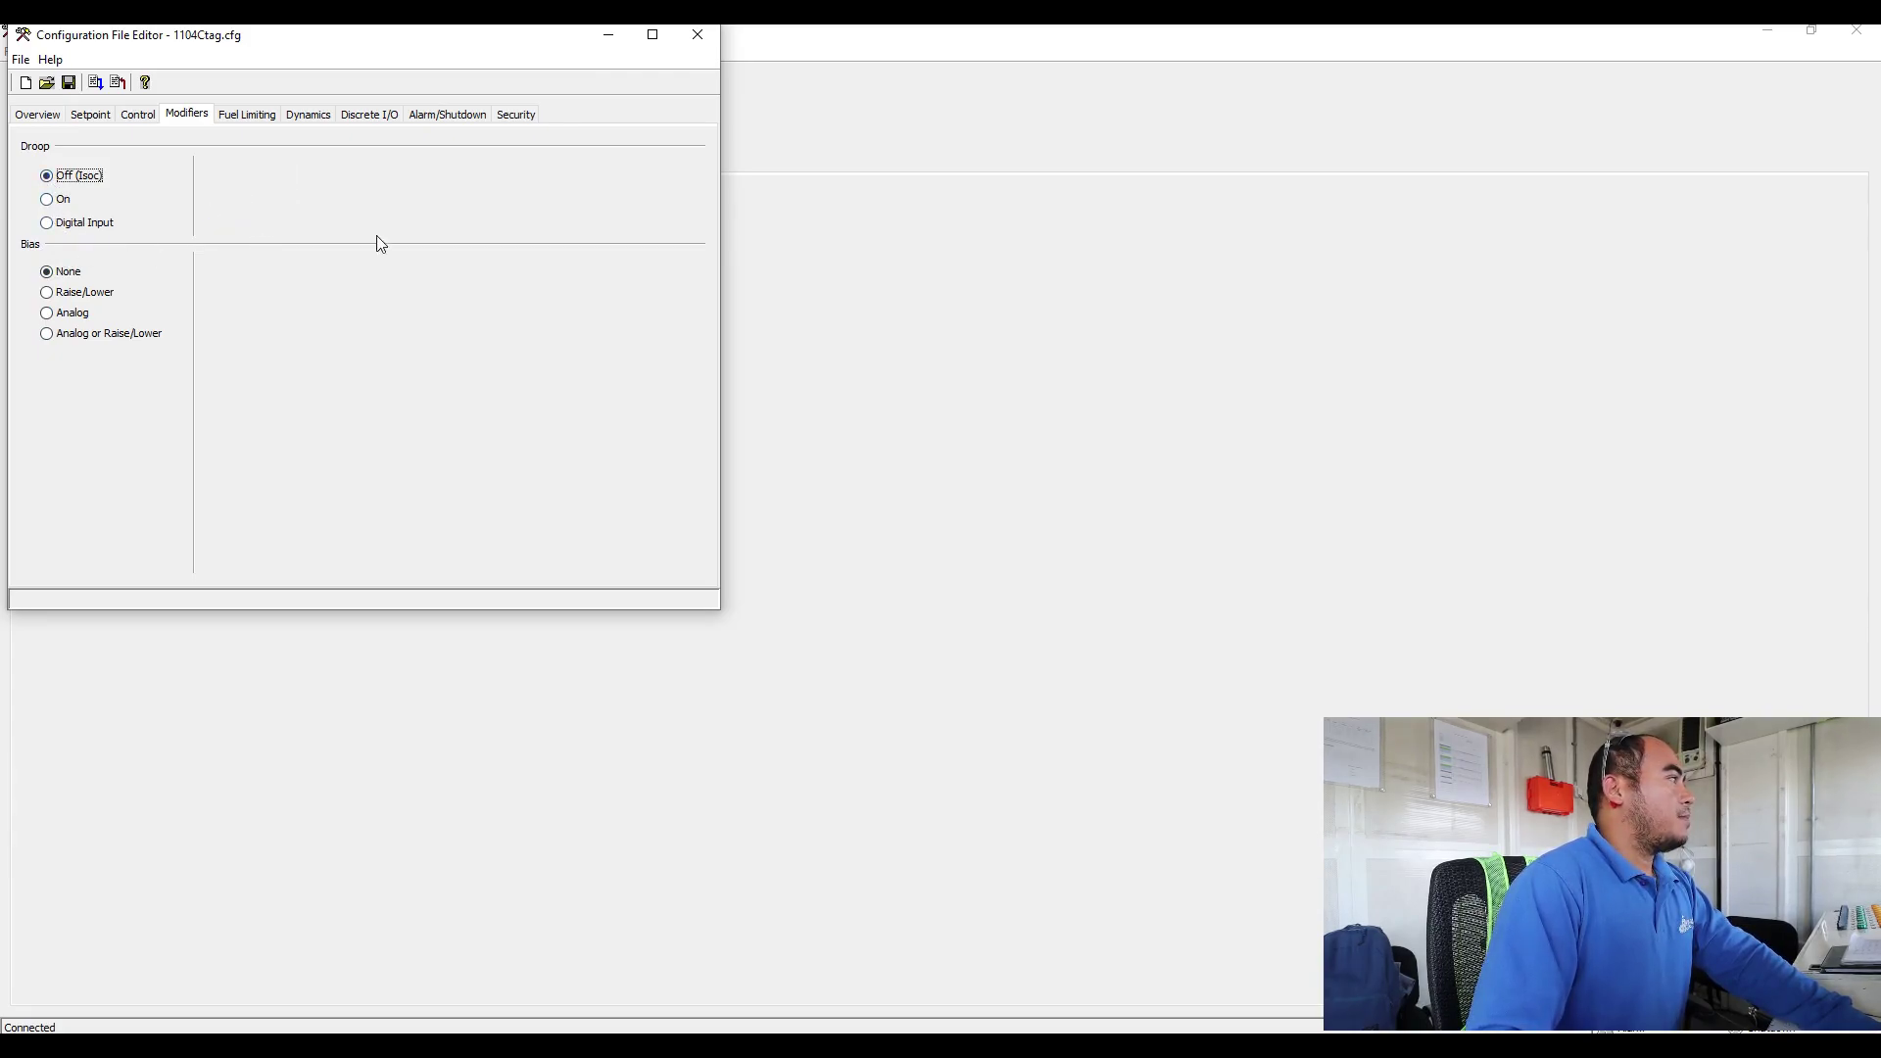
Step: Try a maximum fuel limit of 95 % for runtime fuel limiting and restore it to 100 %
click(245, 115)
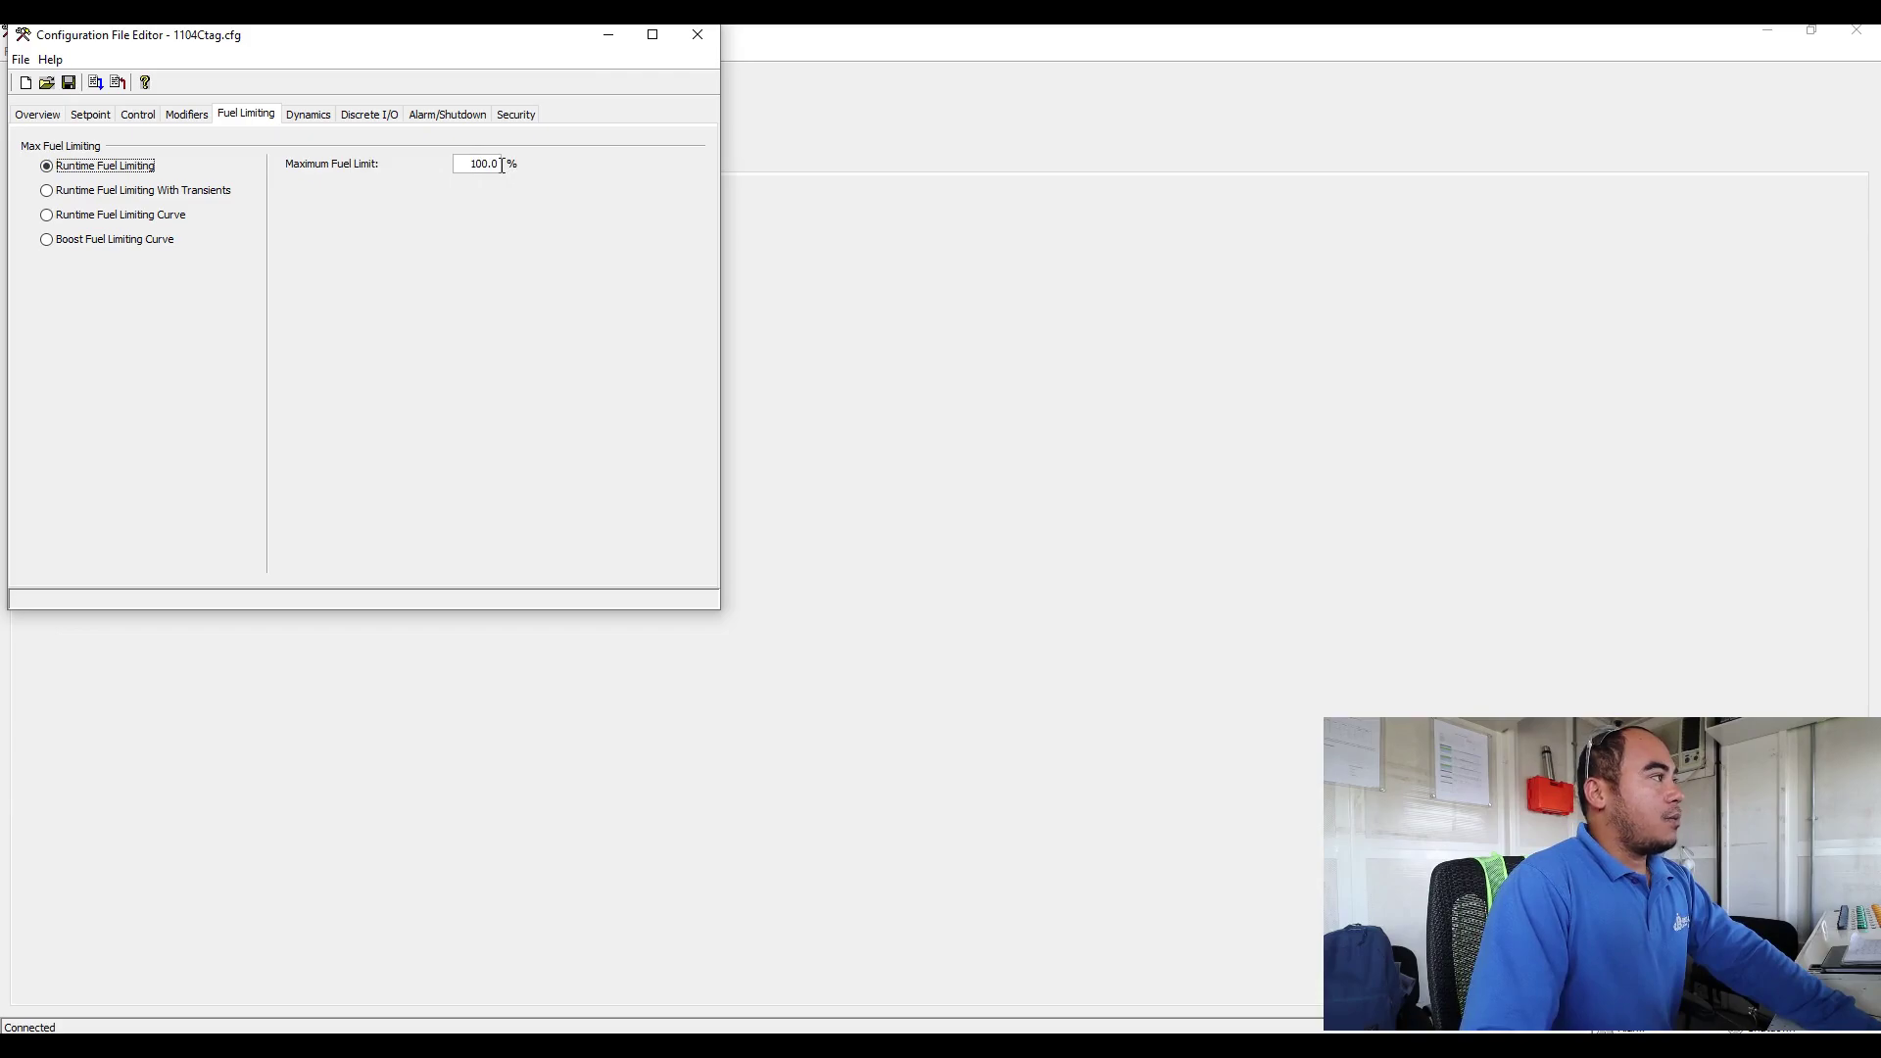
click(467, 164)
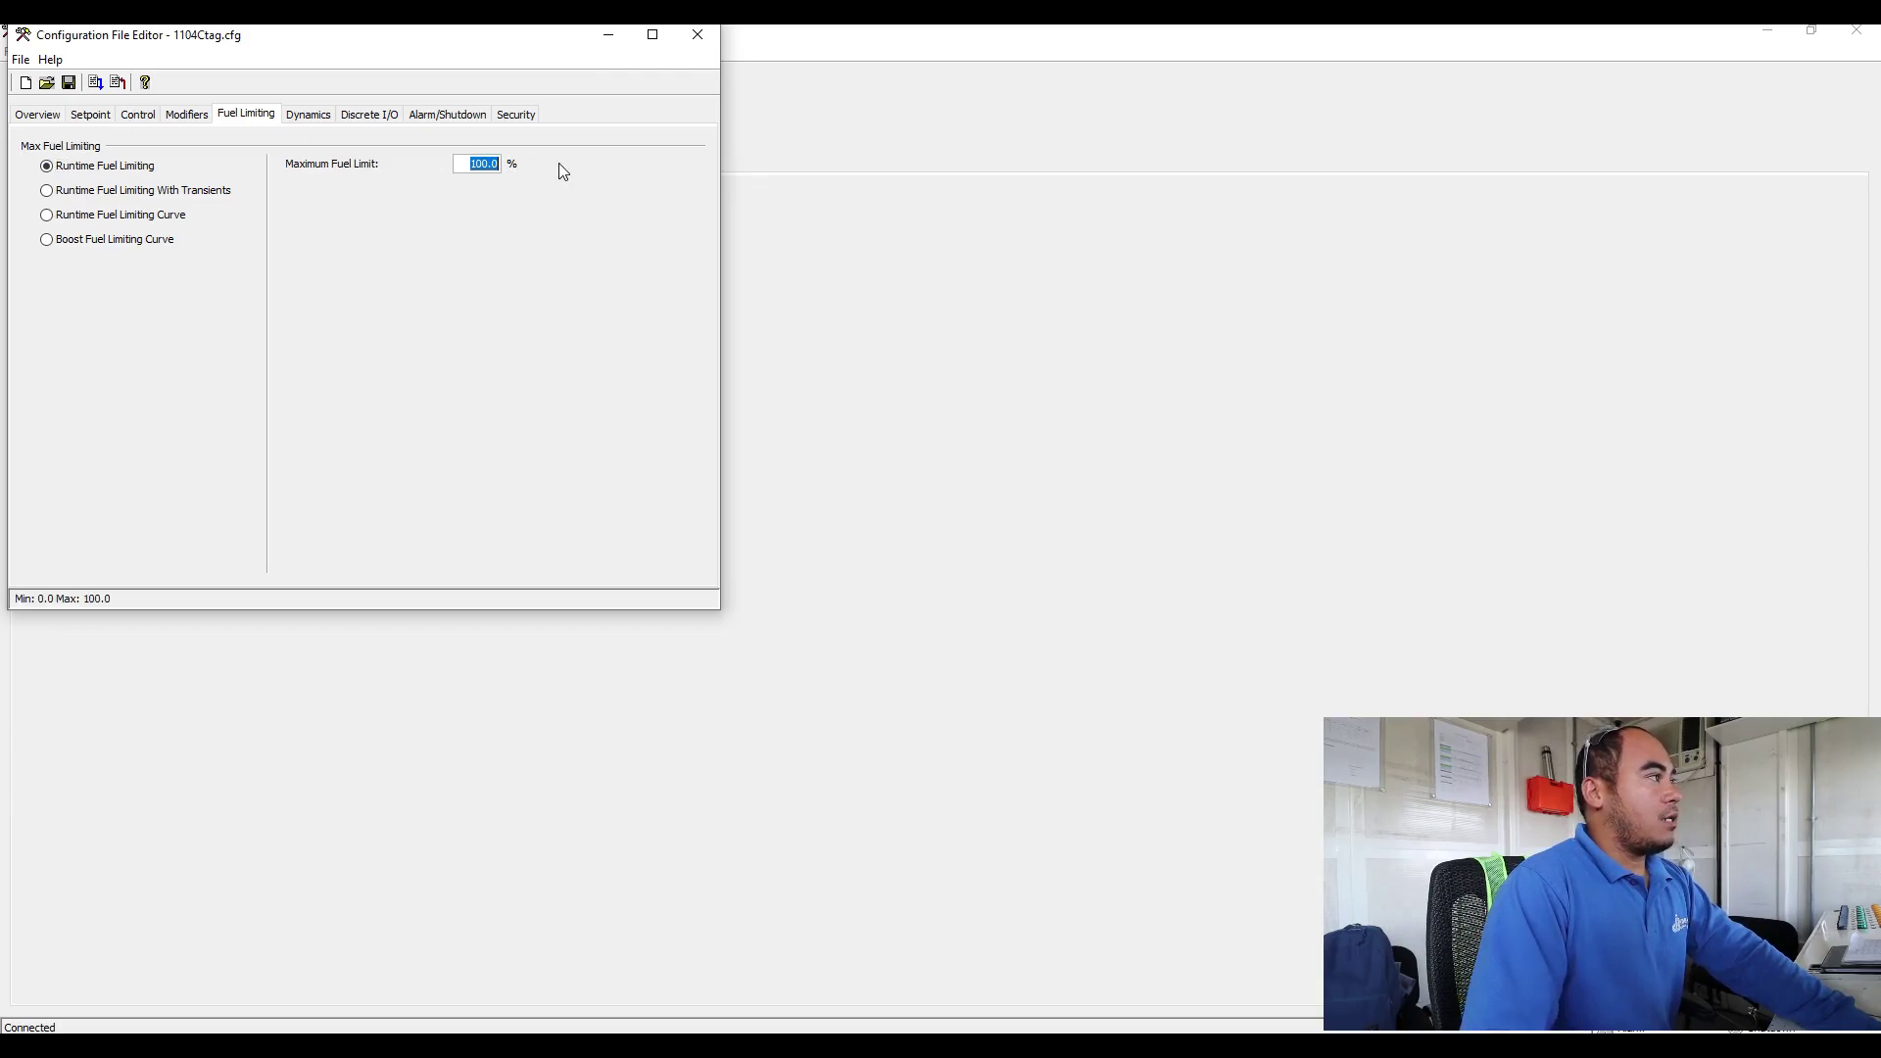
key(BackSpace)
text(95)
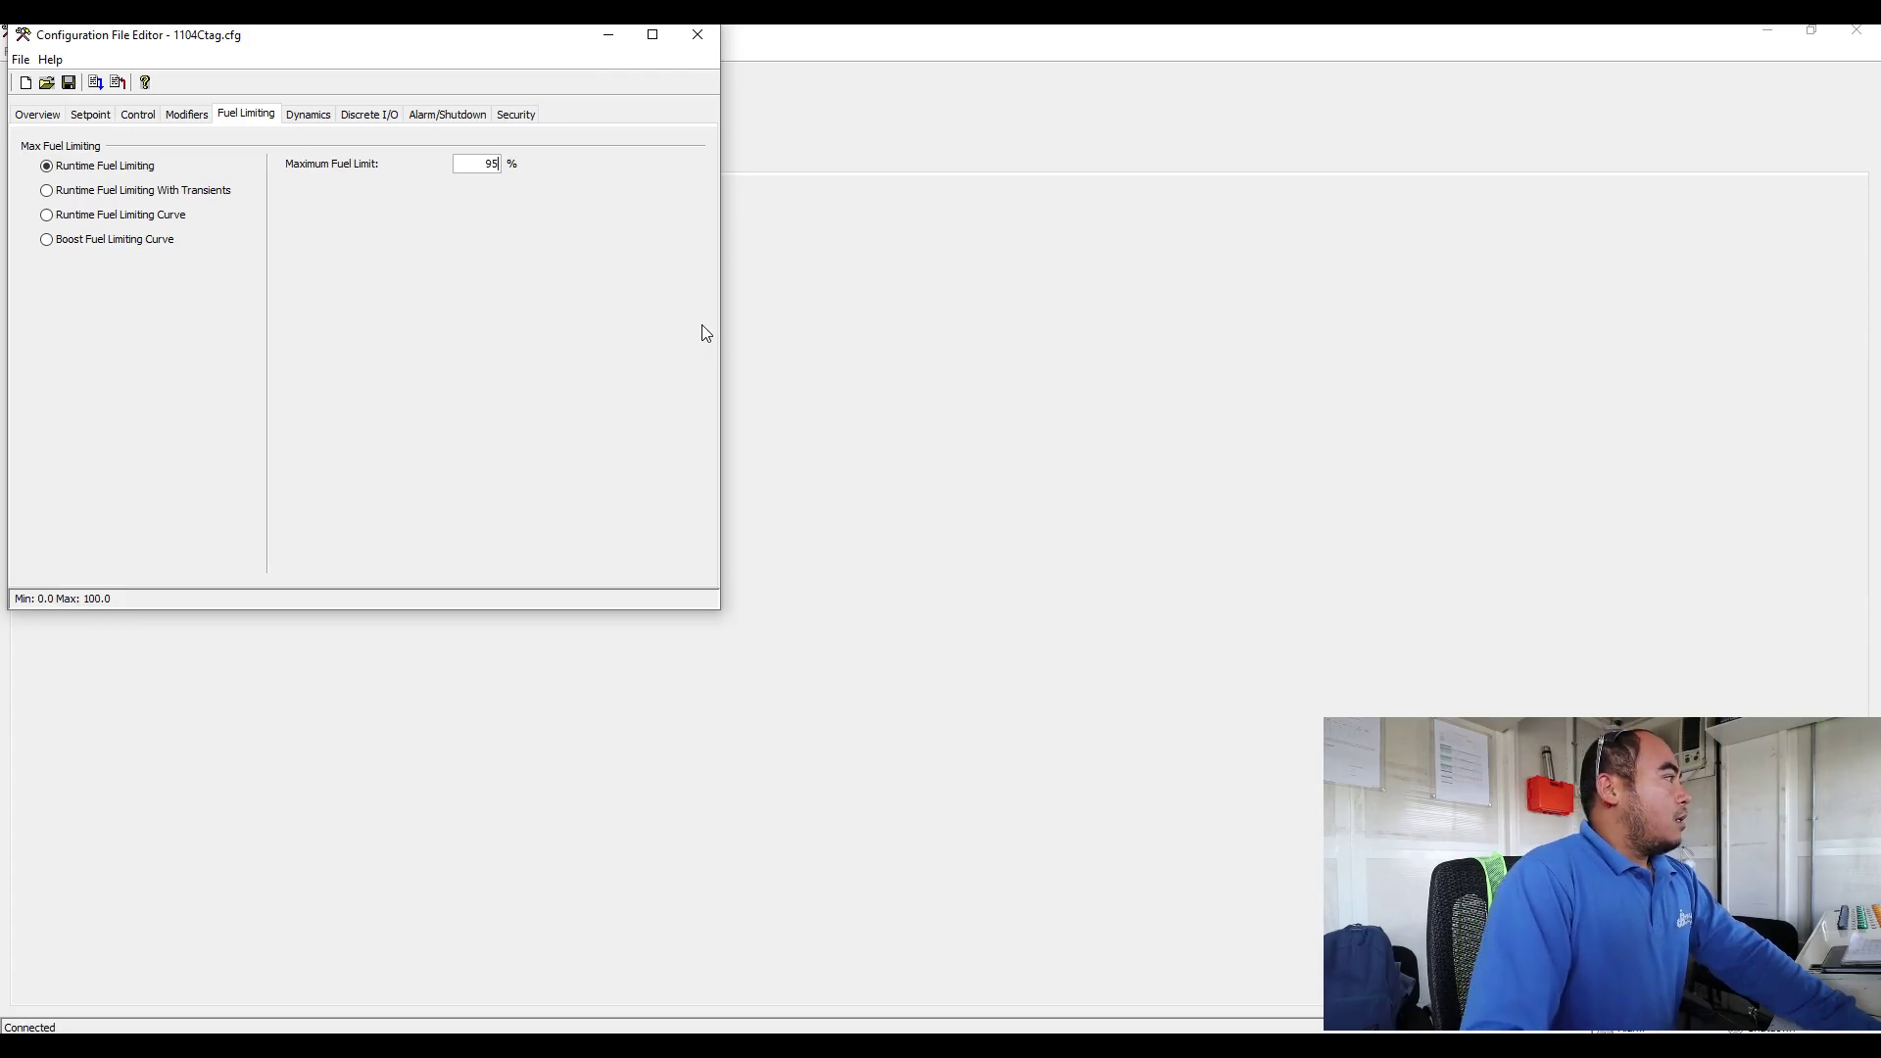
text(100)
key(Return)
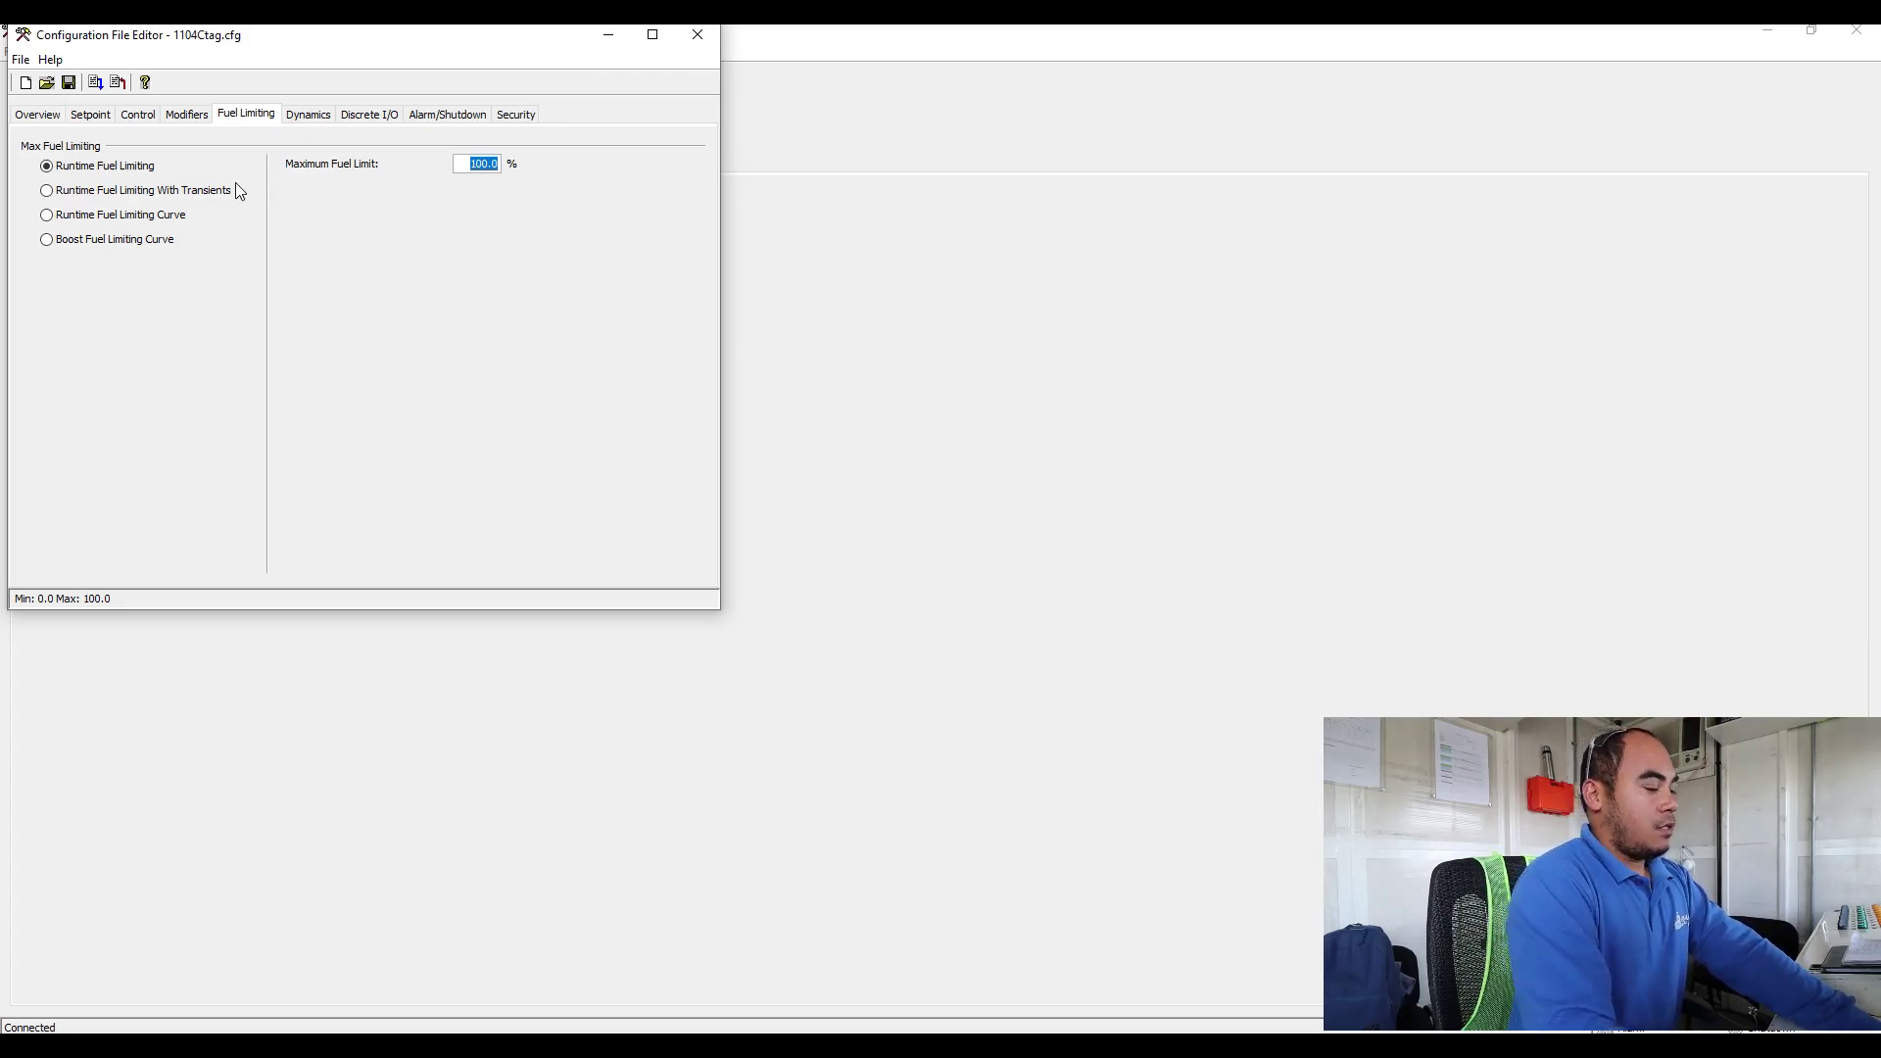
Step: Examine the dynamics, discrete I/O, alarm/shutdown and security settings, and review the overview, setpoint and control settings again
click(308, 116)
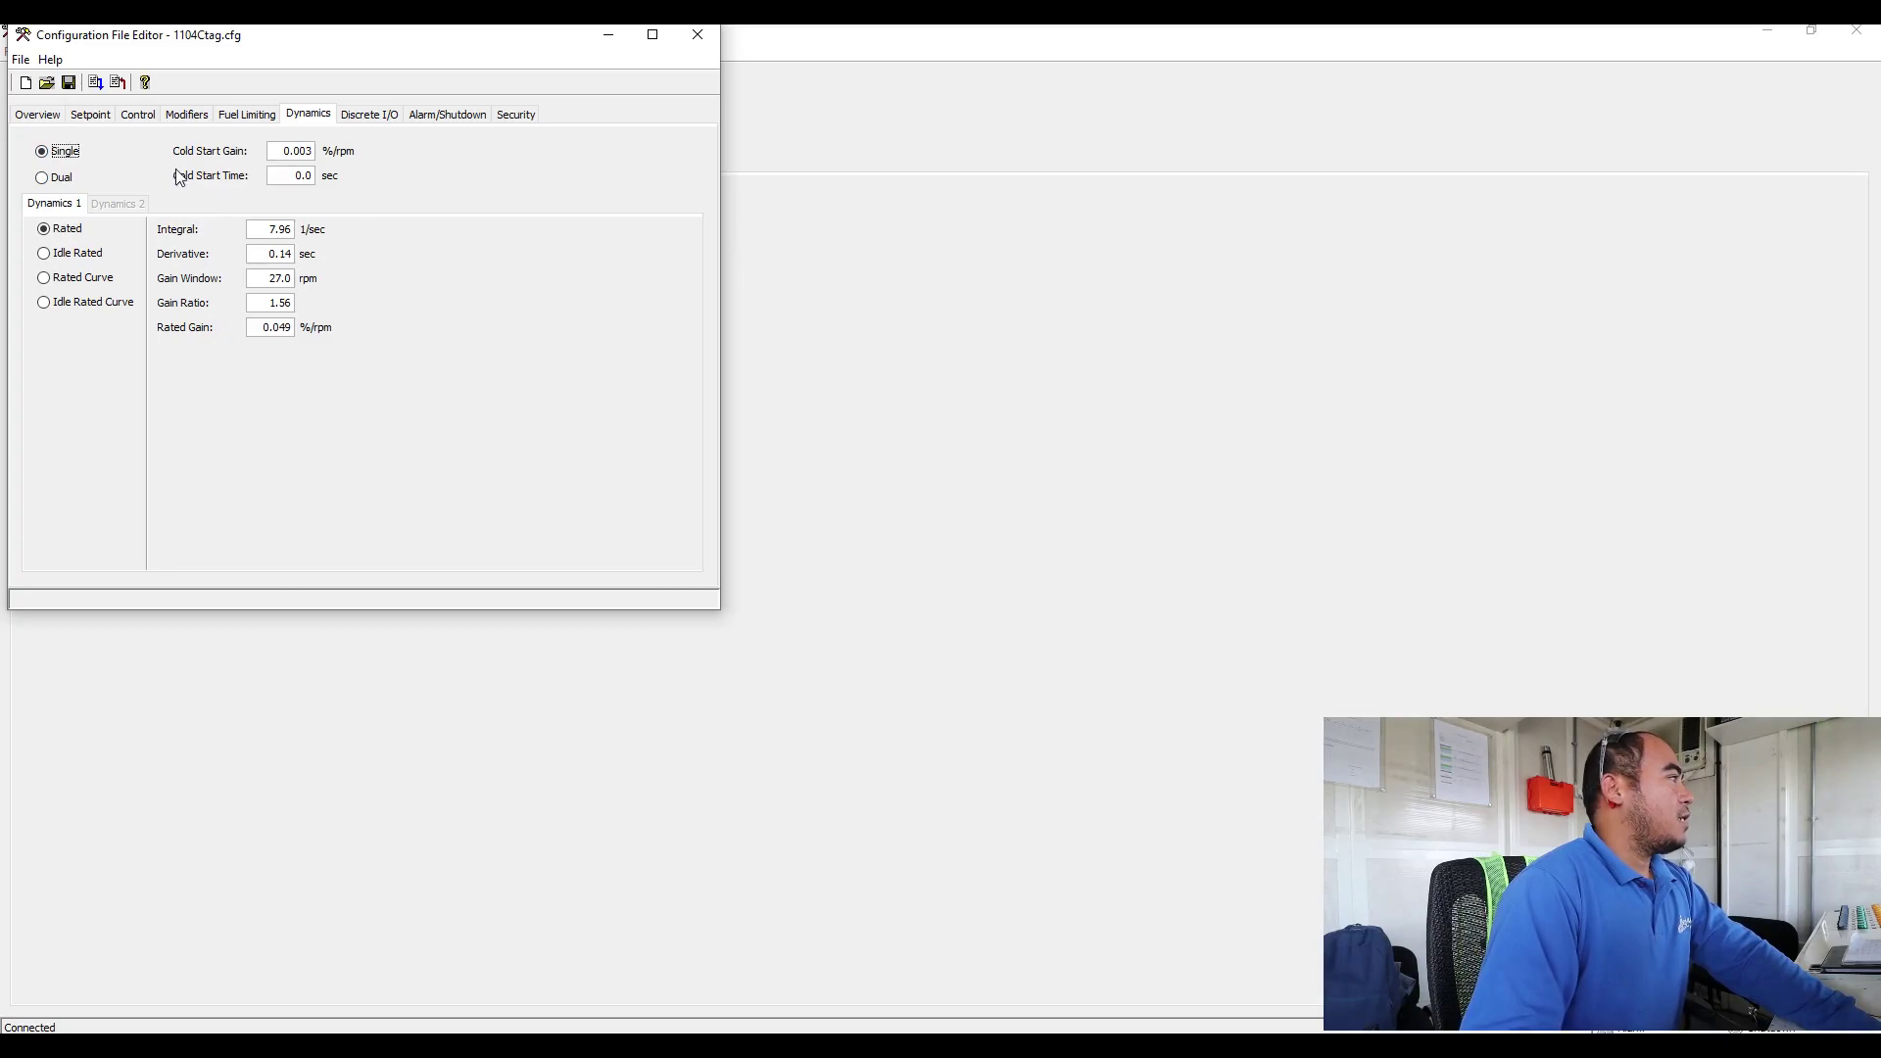
click(267, 160)
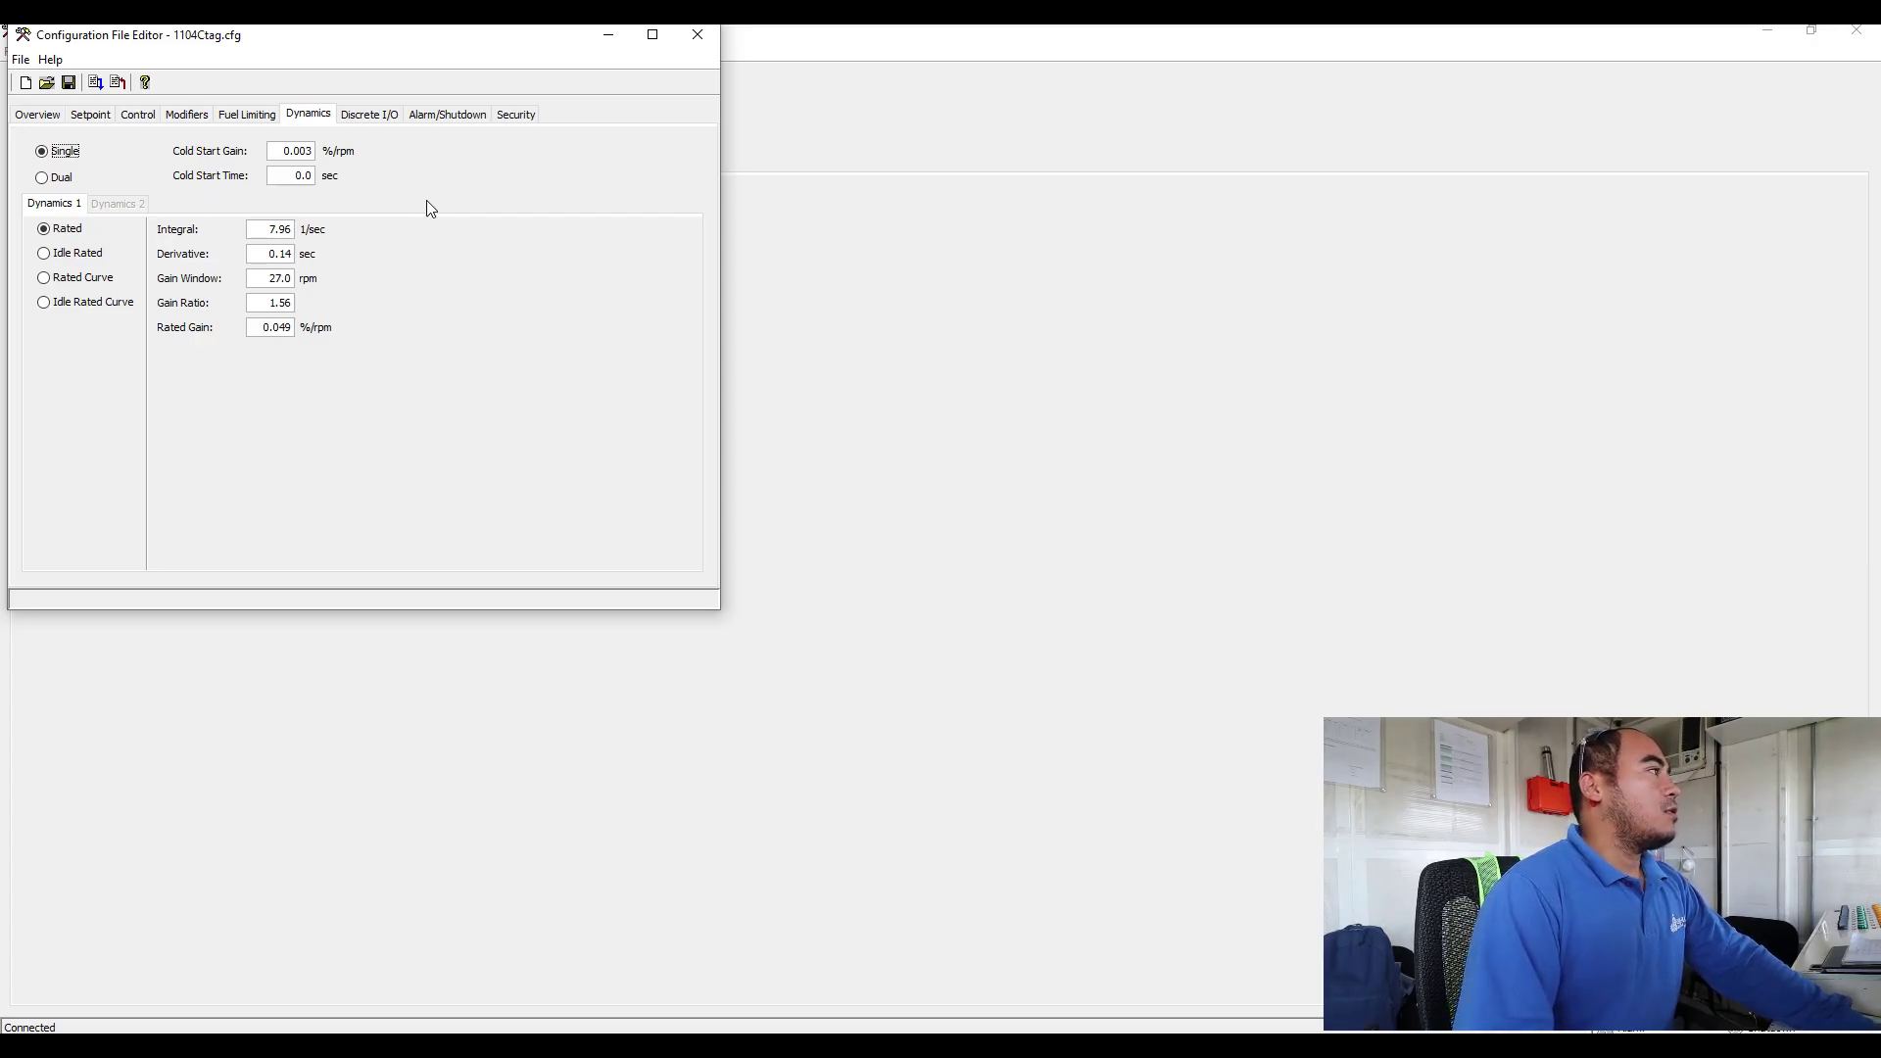
click(374, 125)
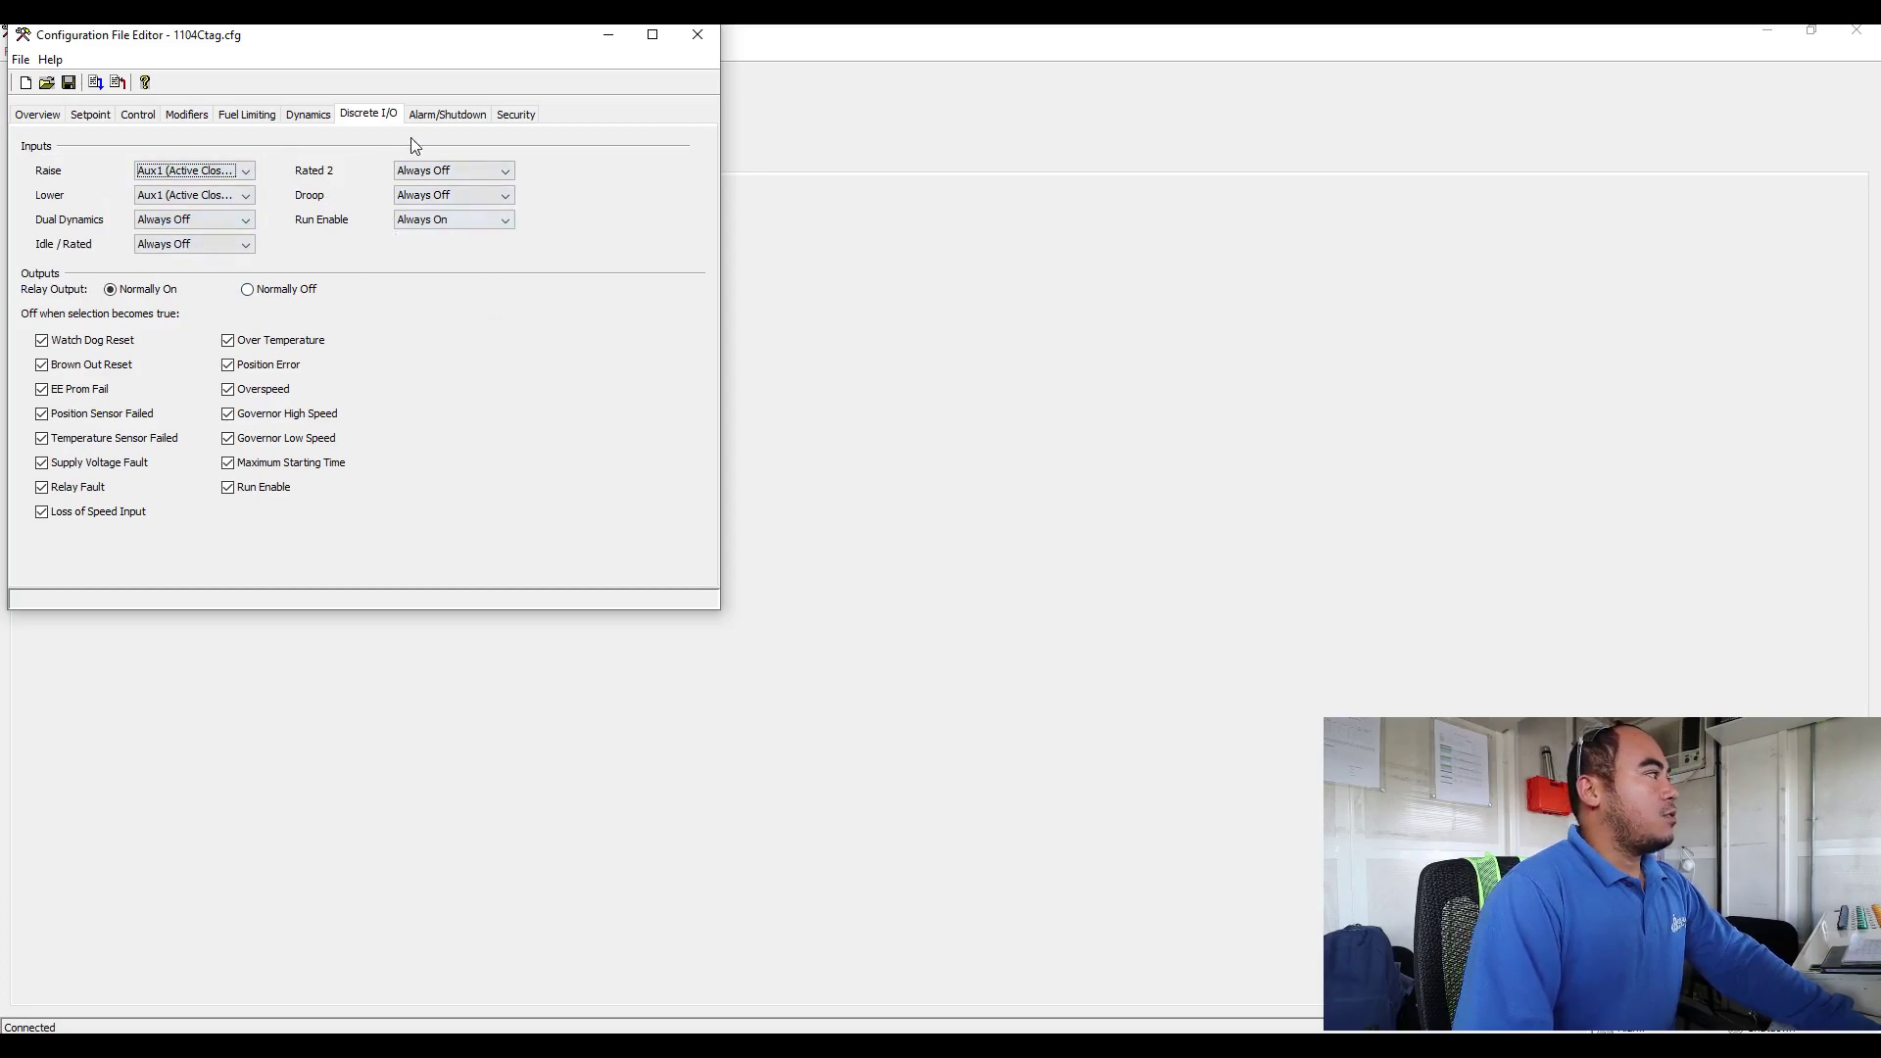
click(444, 116)
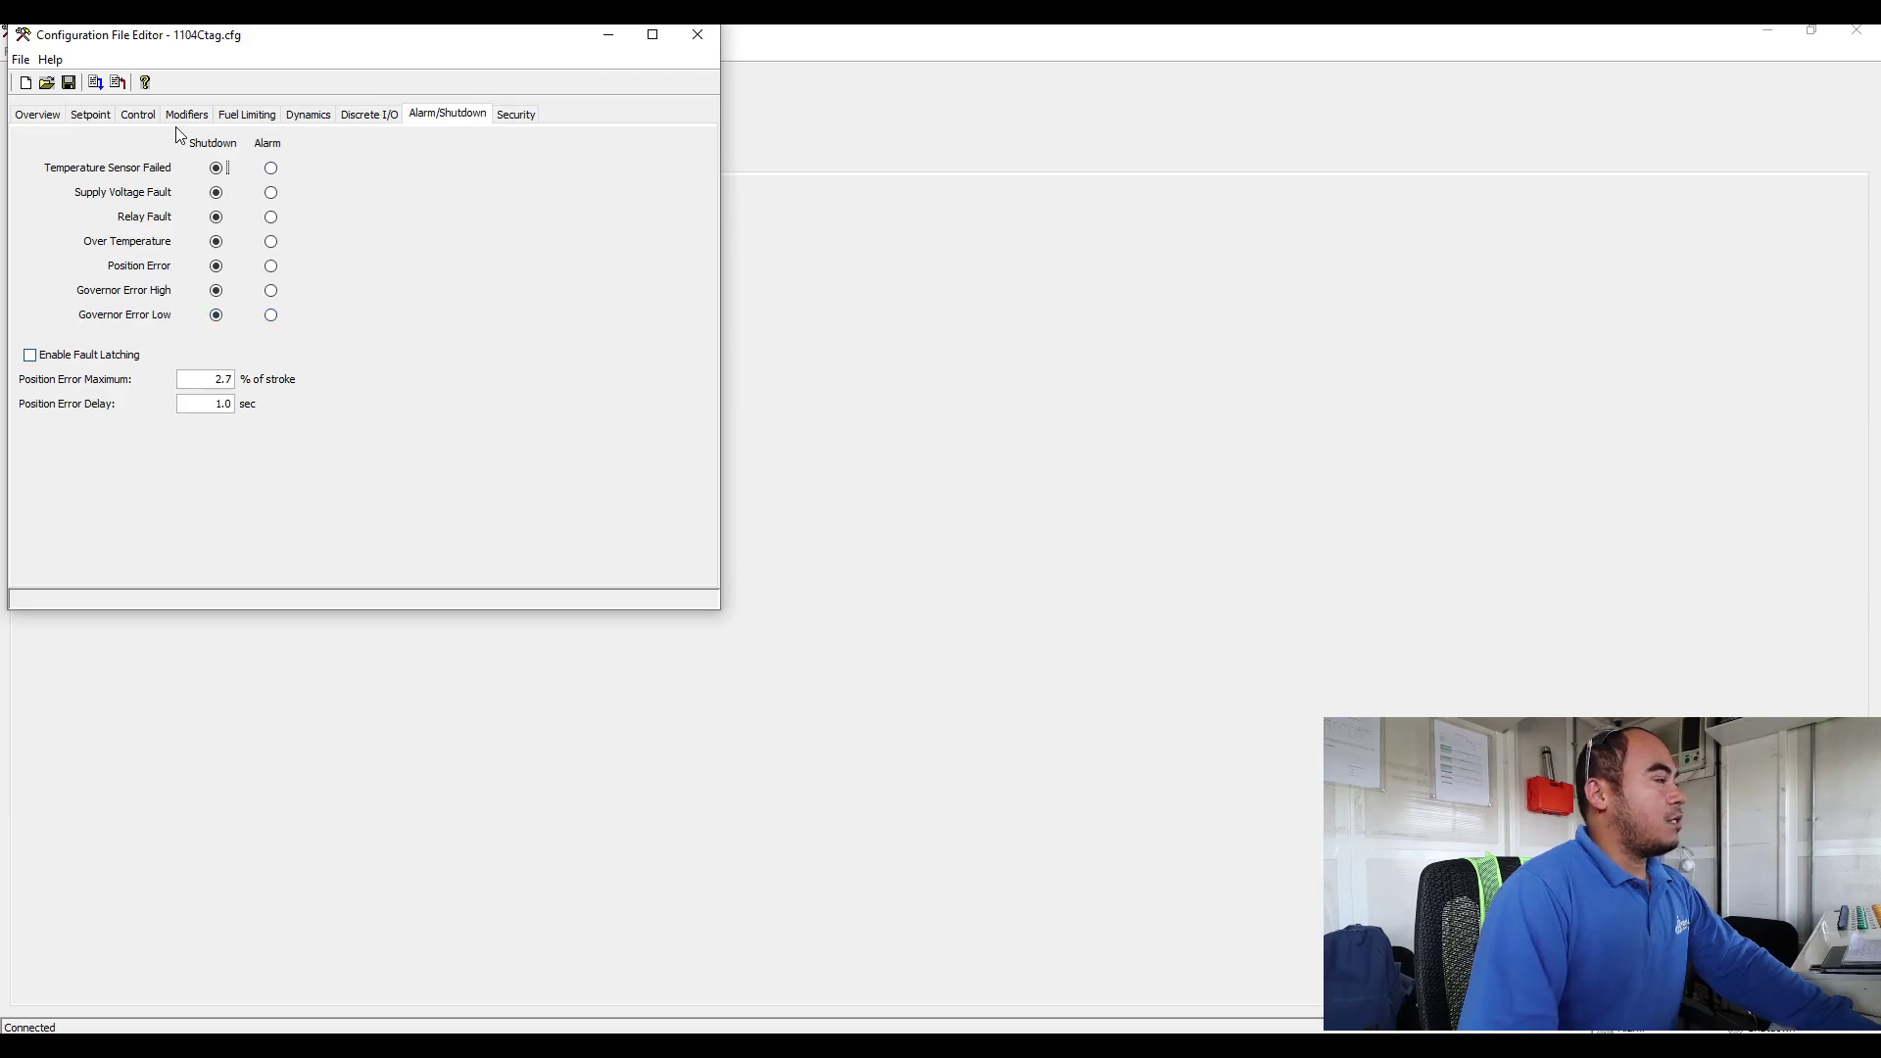
click(517, 114)
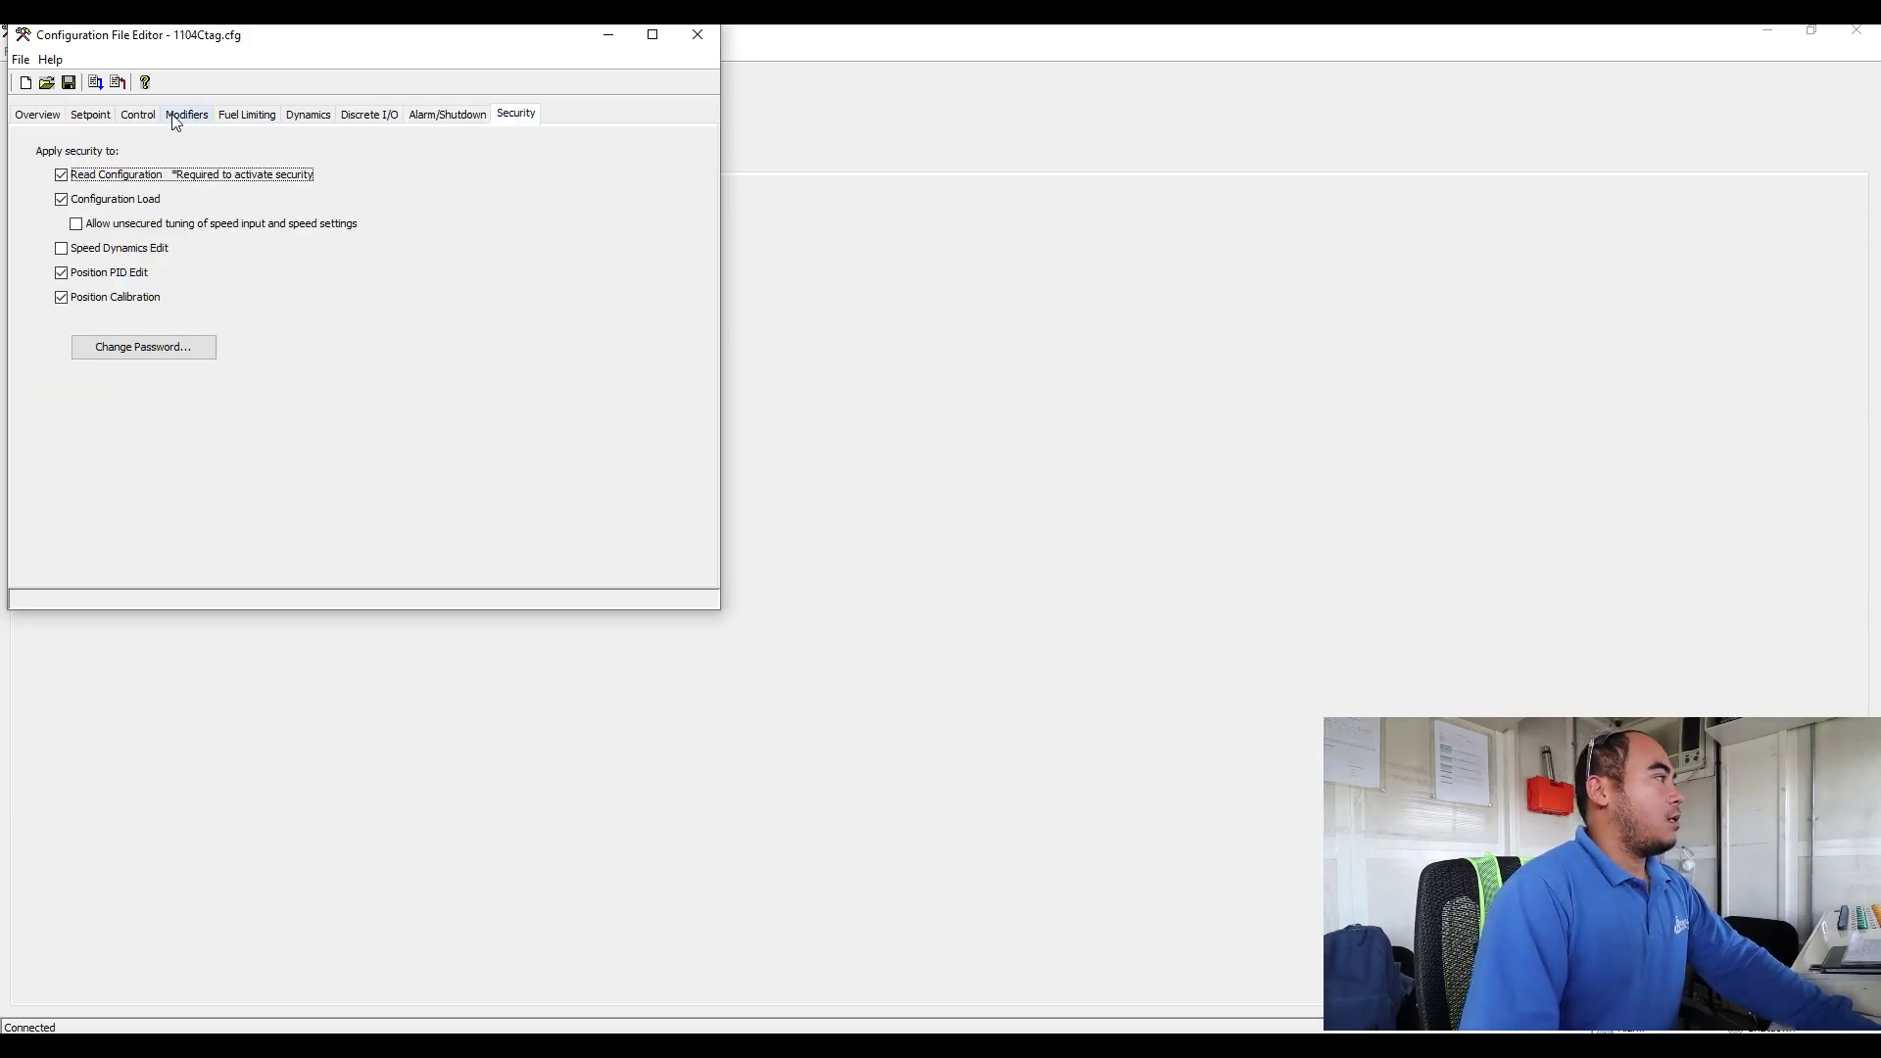
click(38, 121)
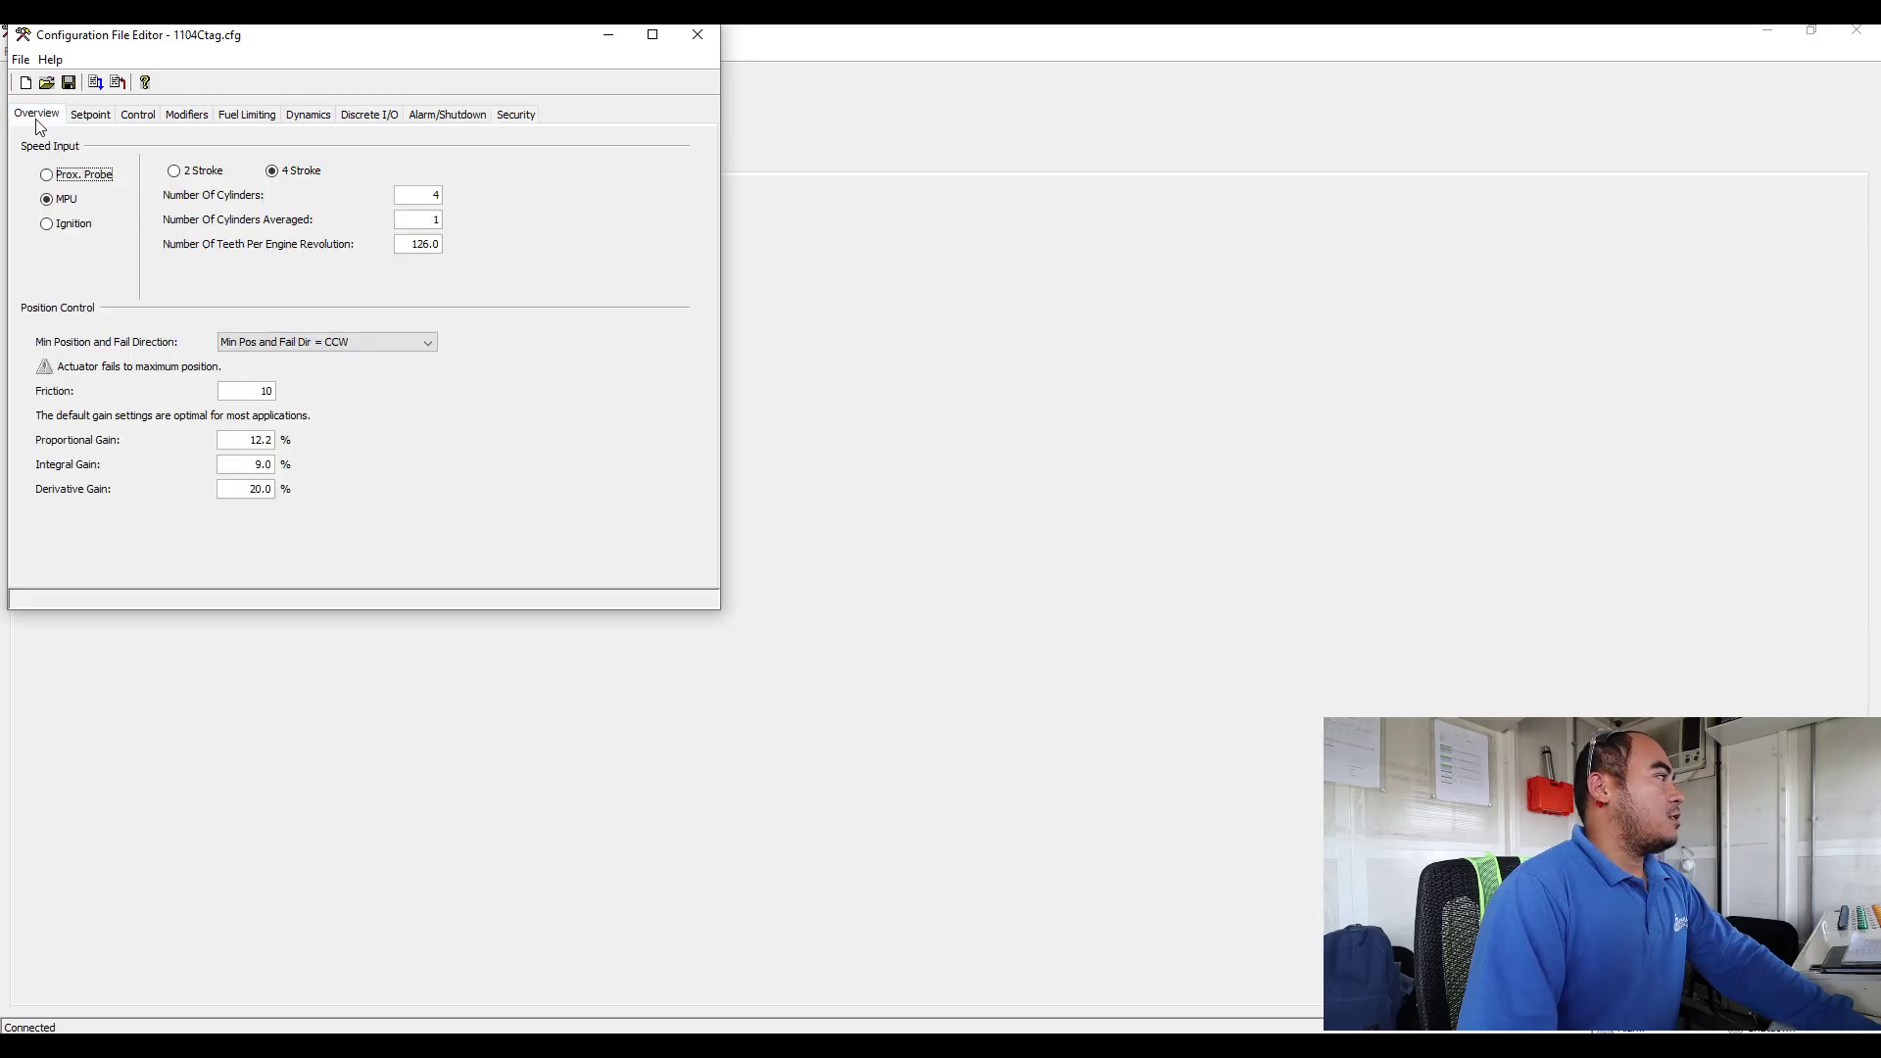
click(90, 116)
click(137, 118)
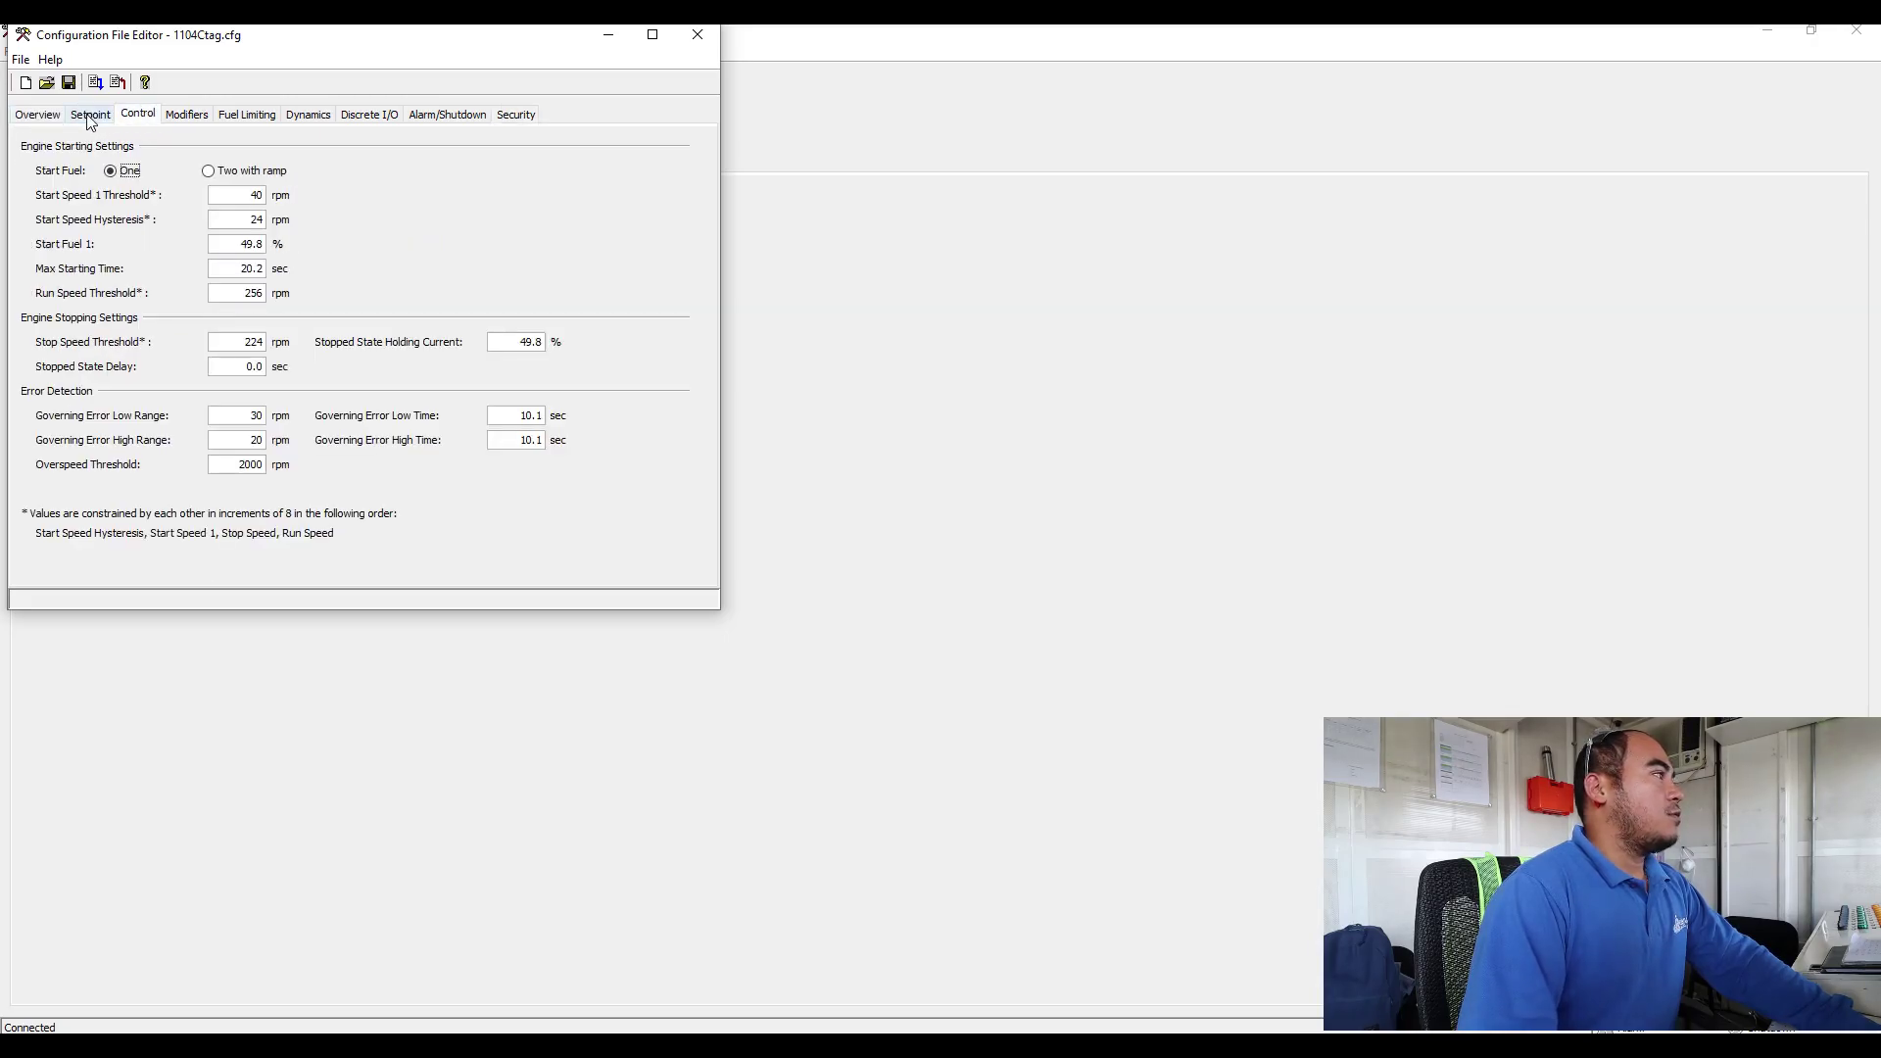
click(140, 118)
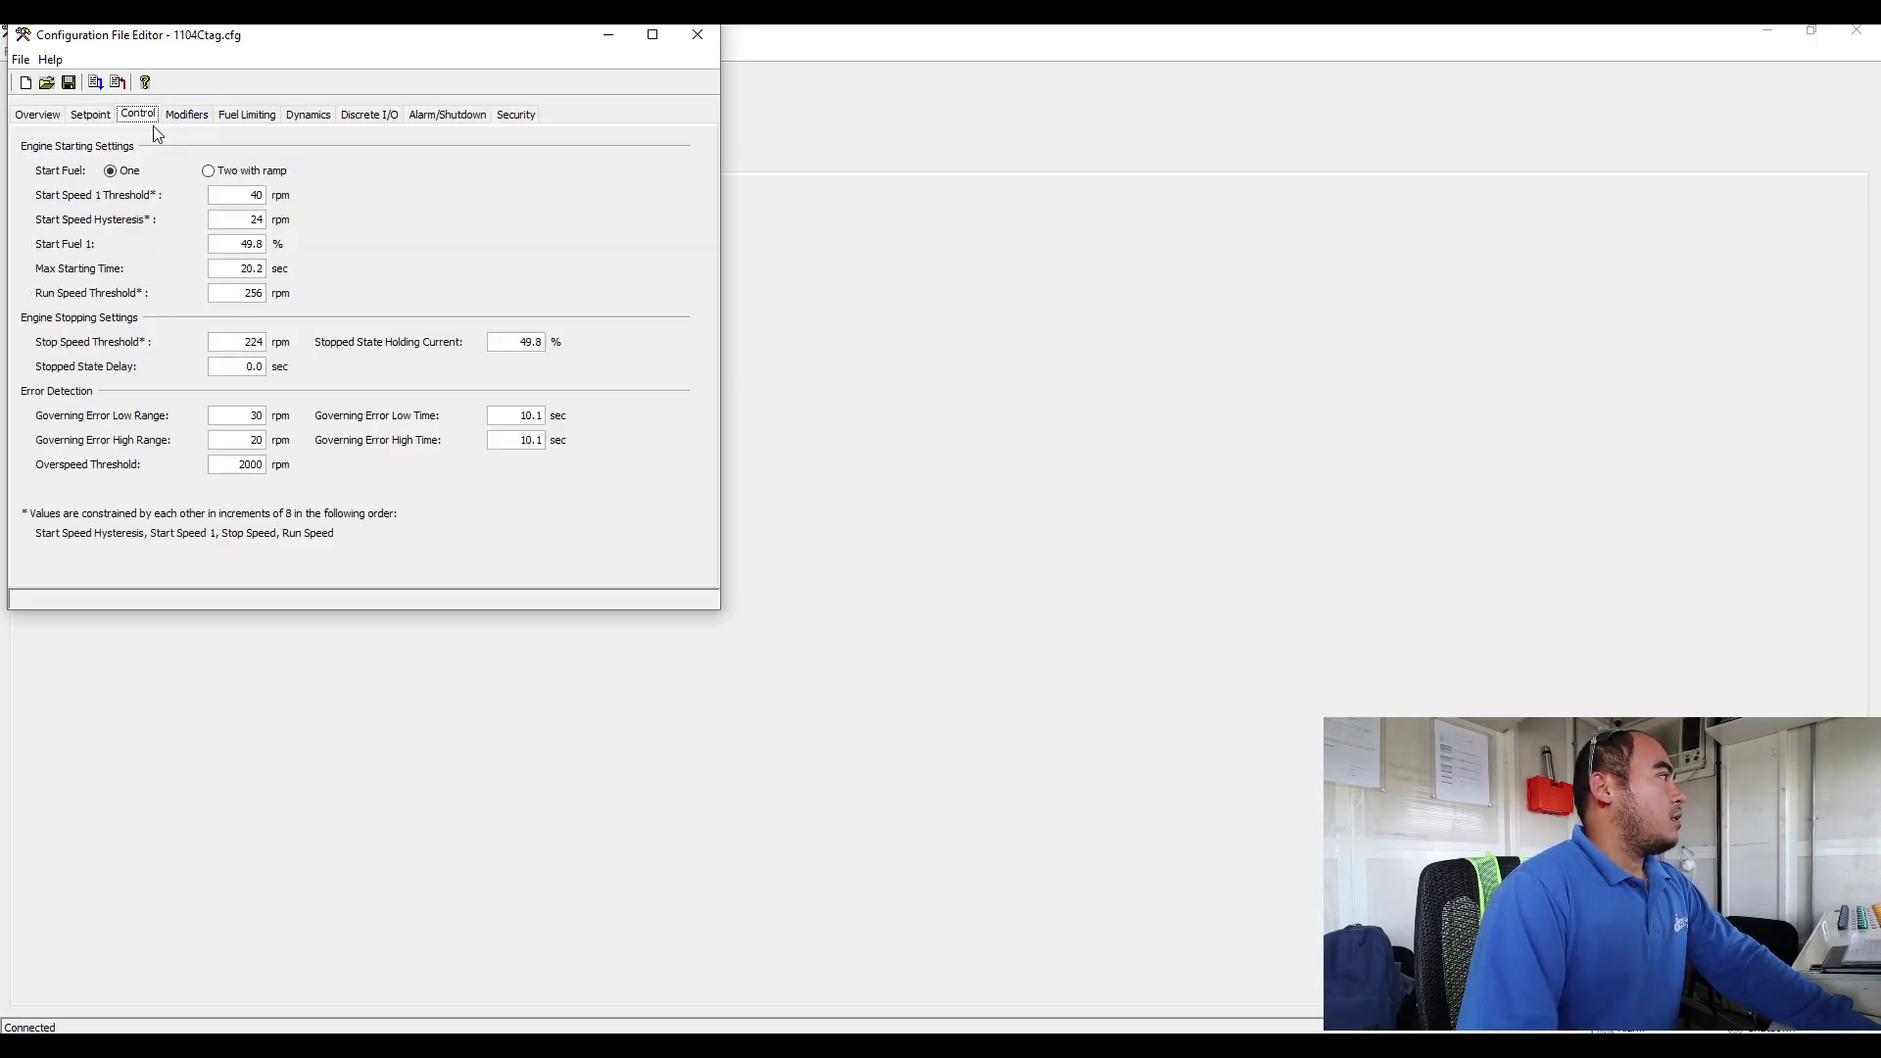
click(101, 116)
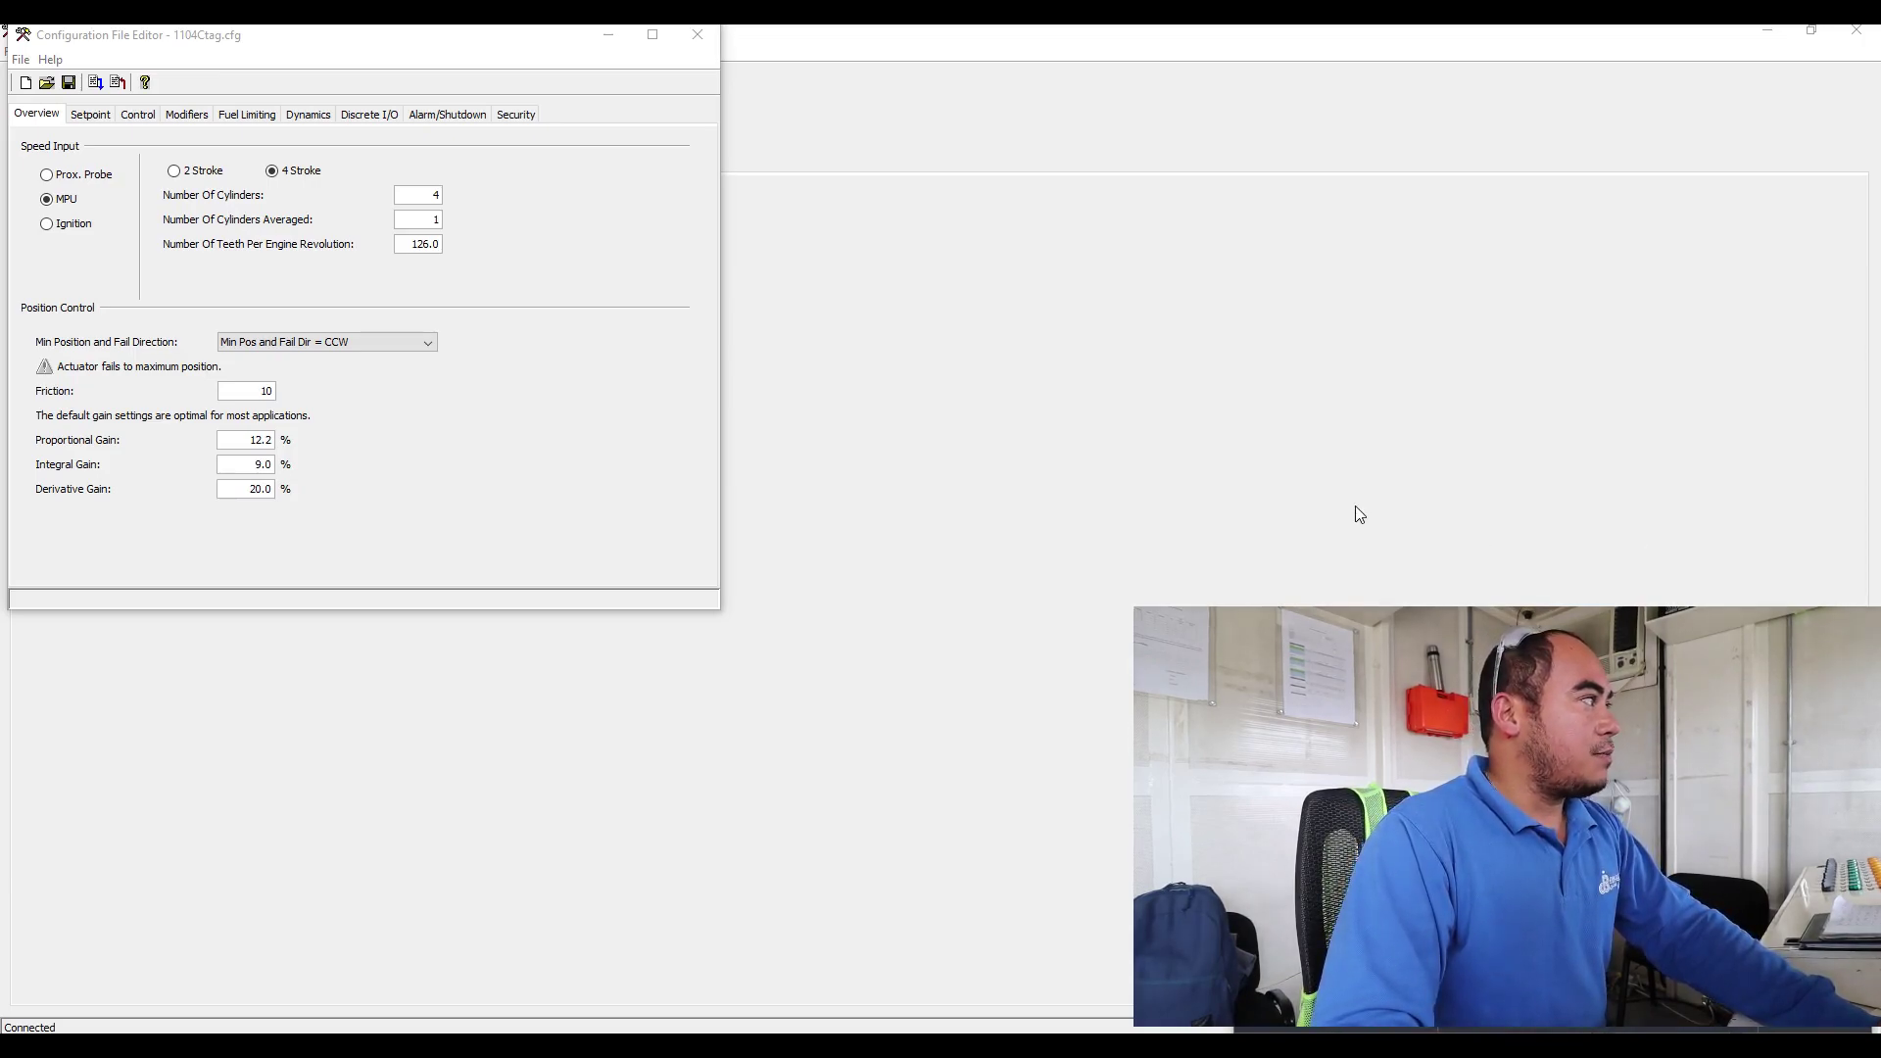
Step: Save the edited configuration and try to load it to the control, dismissing the password request
click(69, 88)
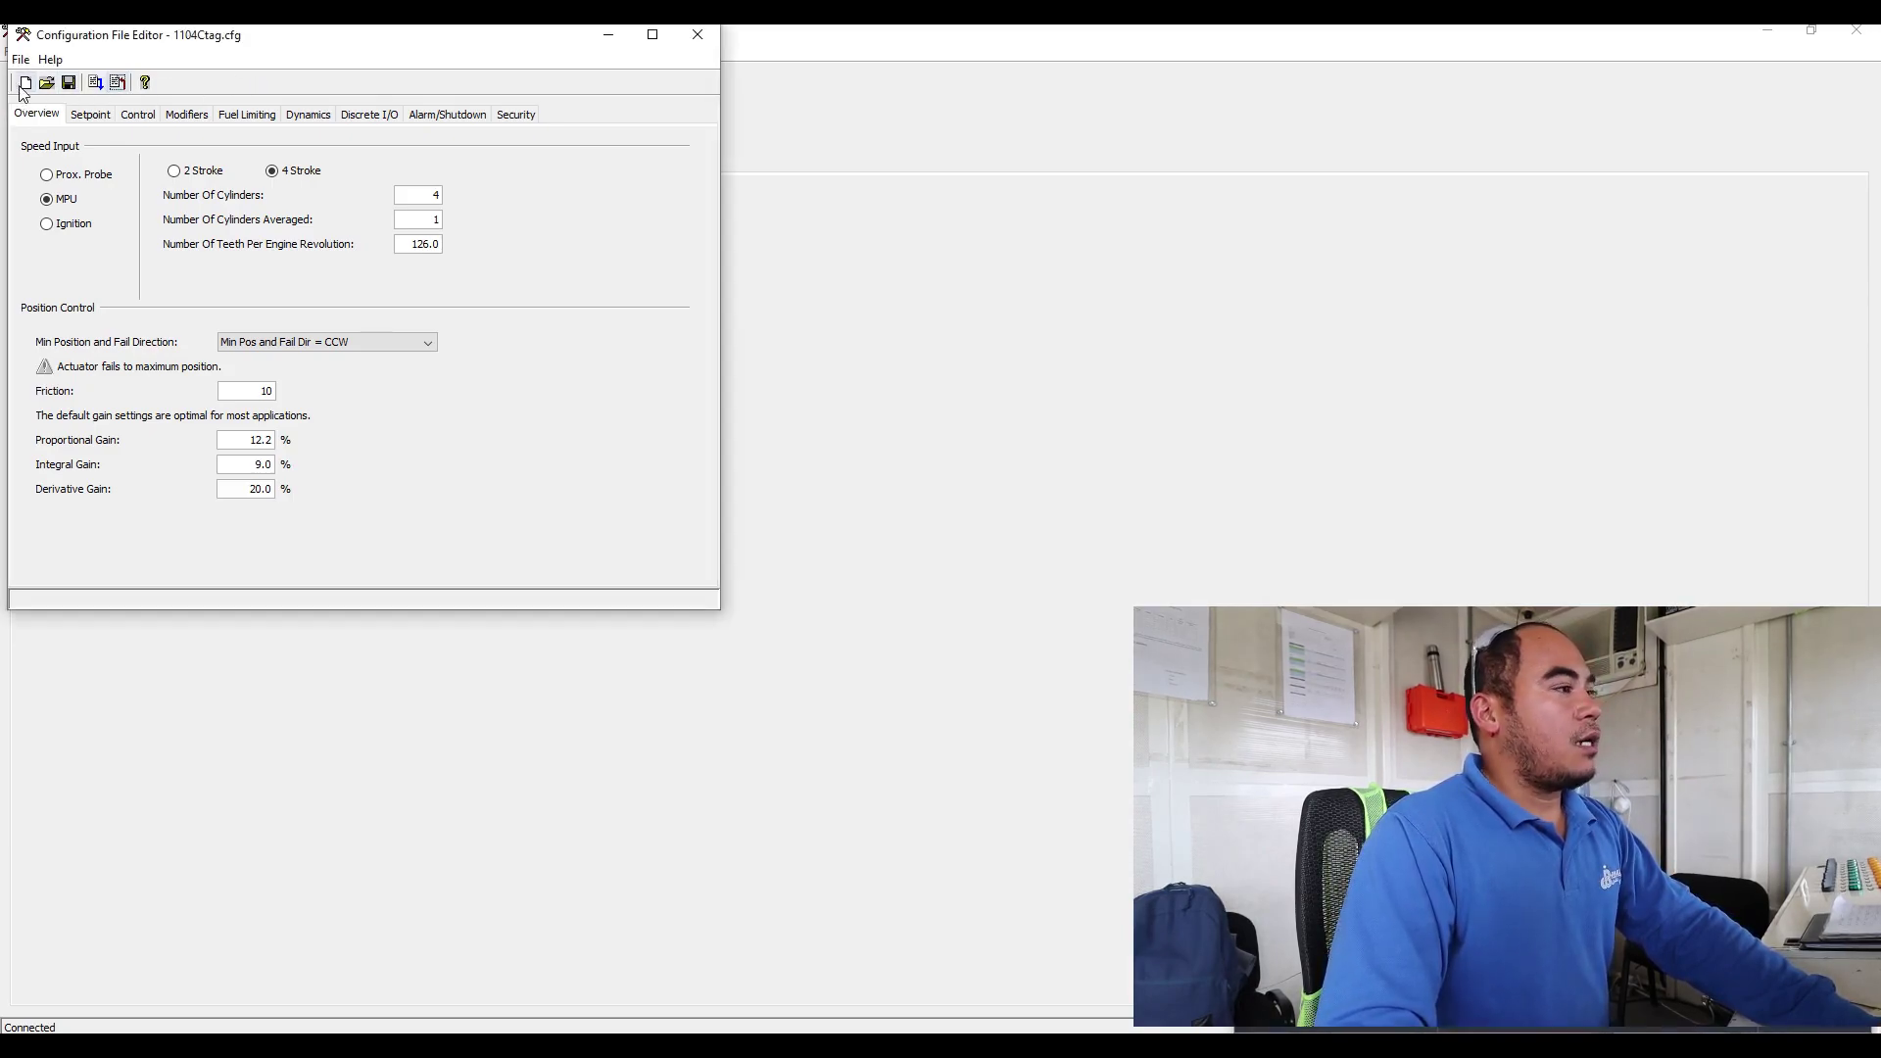
click(120, 84)
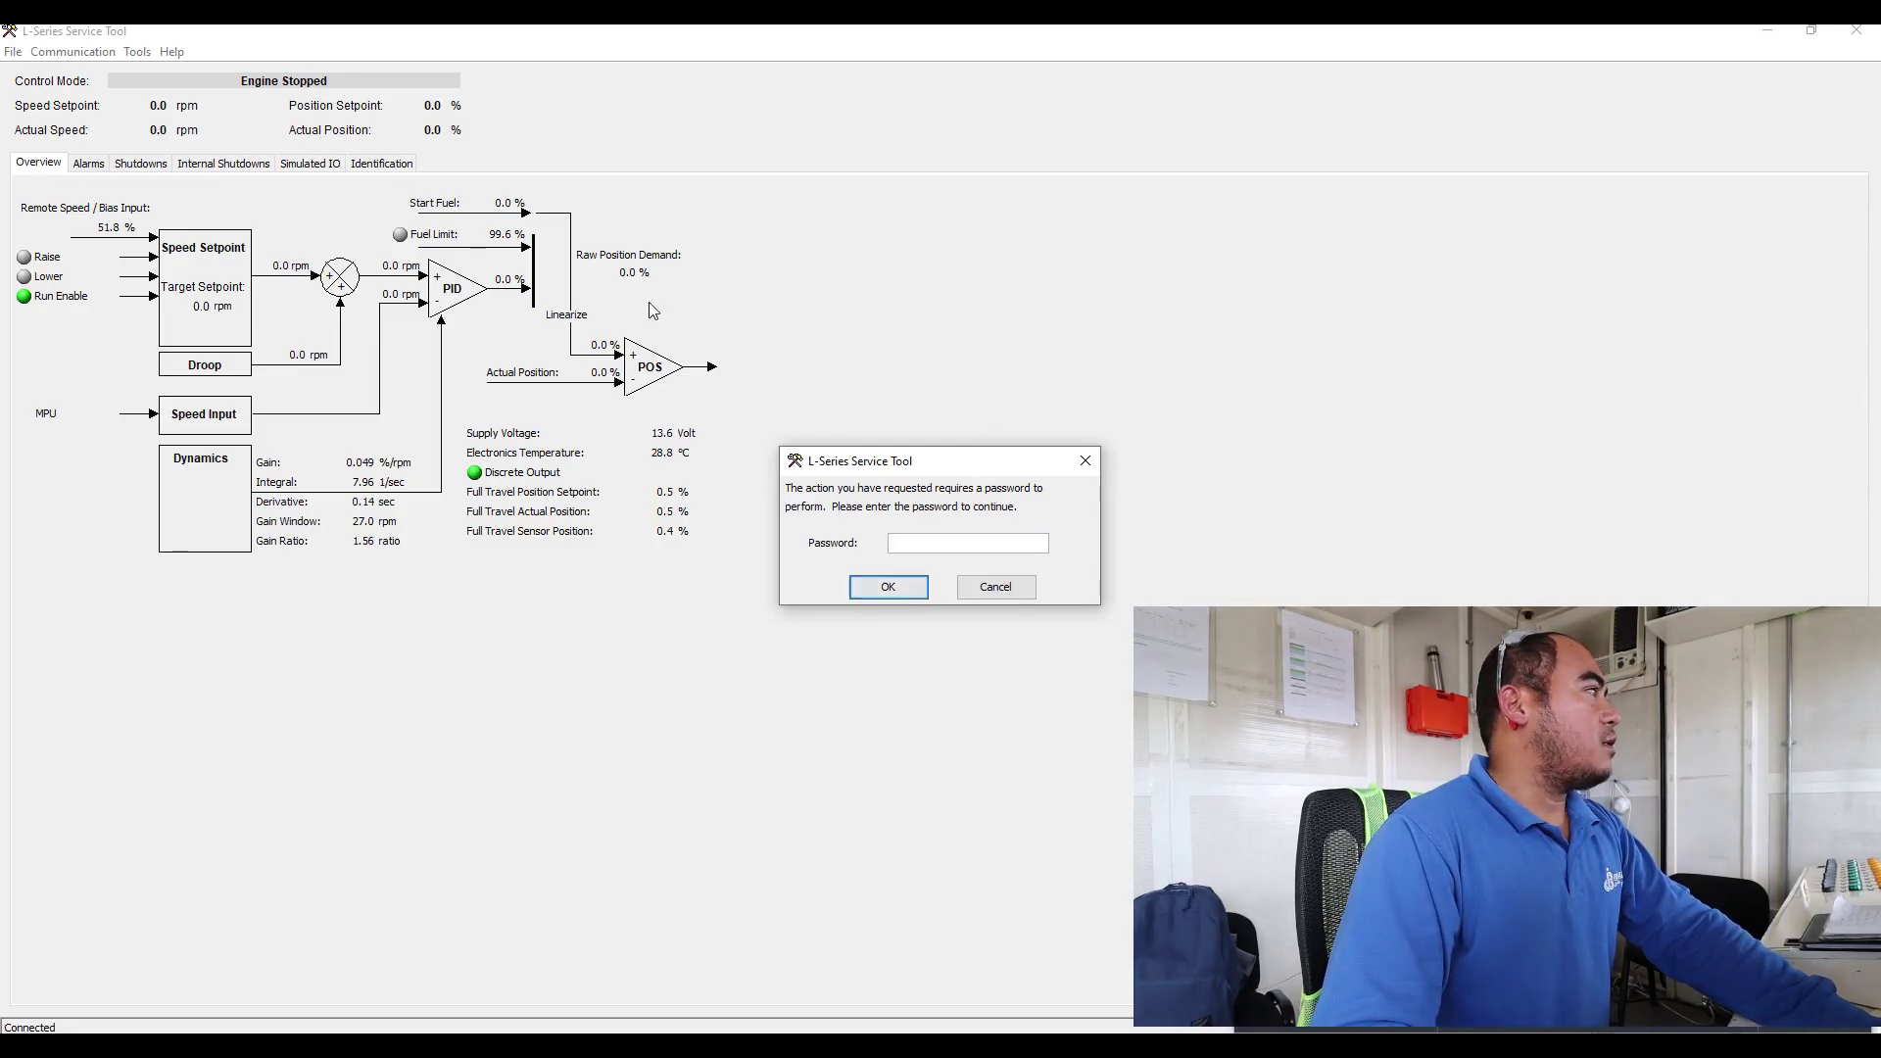
click(1084, 460)
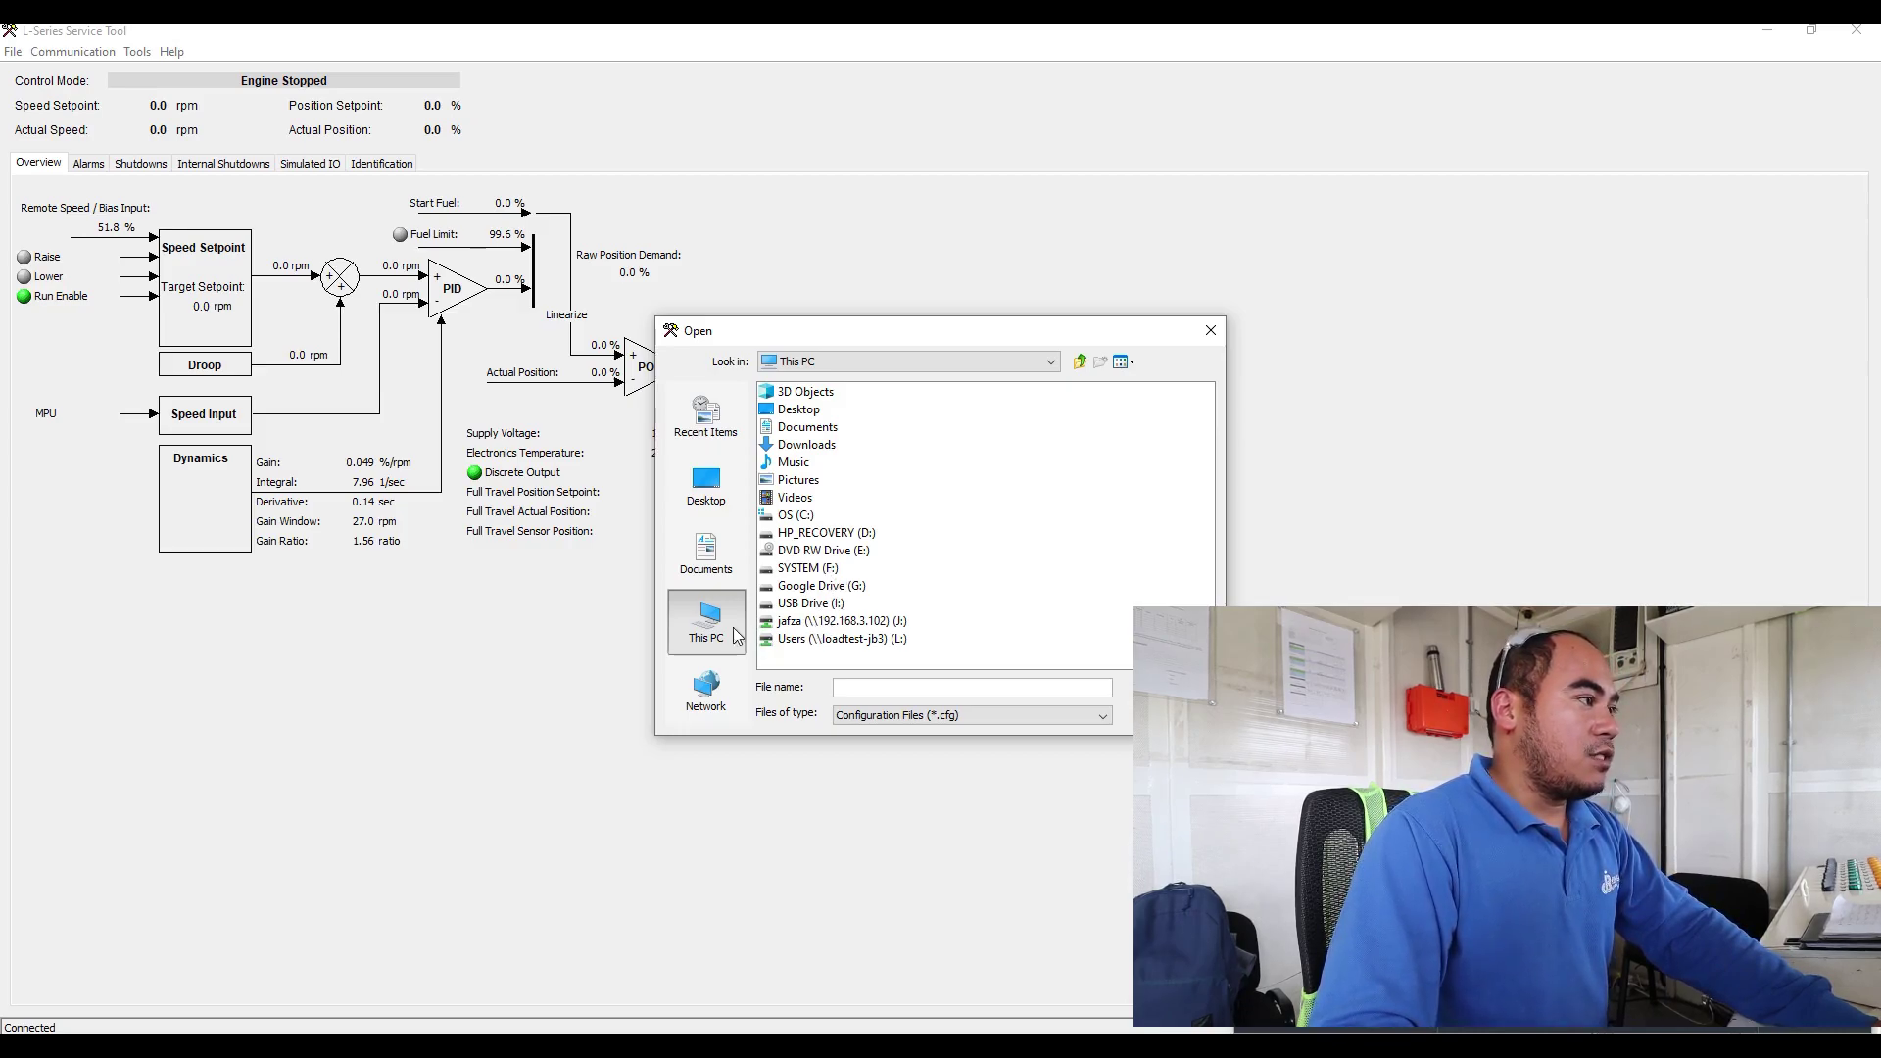
Step: Browse to the Lseries folder on the USB drive to choose a configuration file
double_click(792, 604)
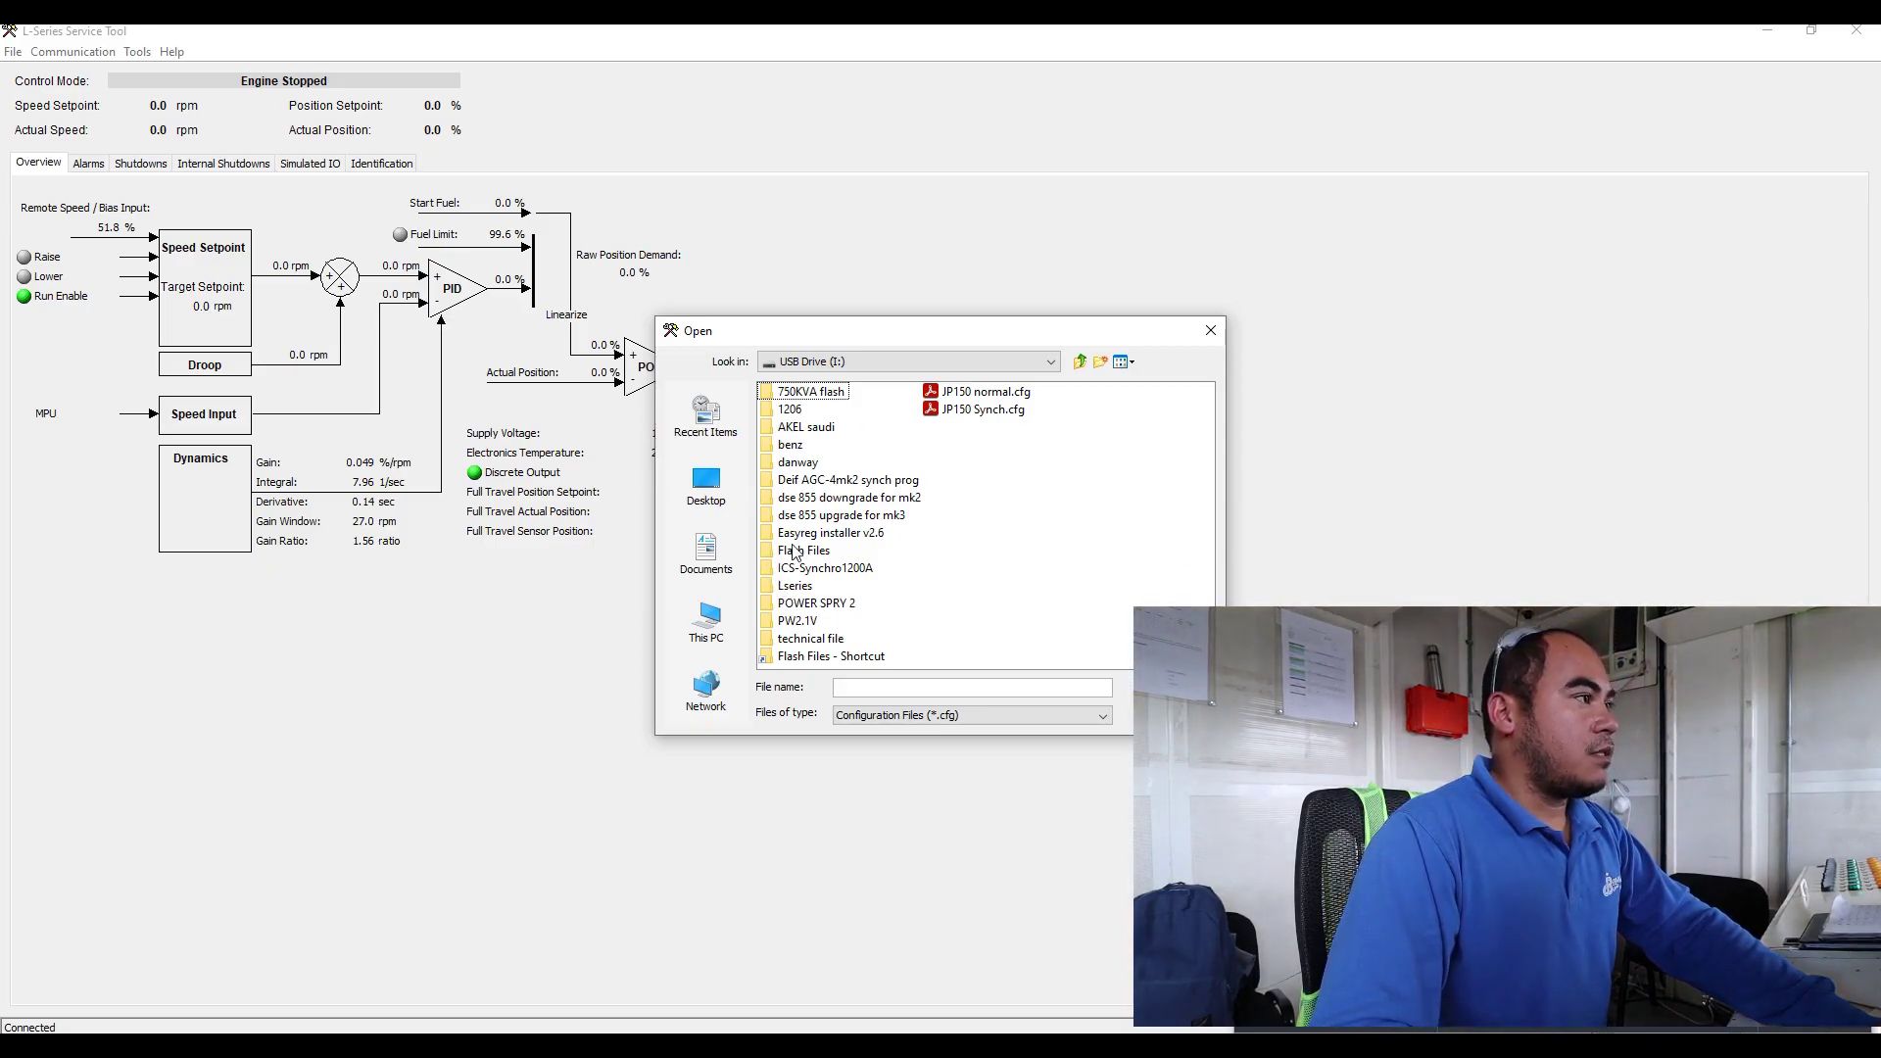
click(802, 588)
double_click(805, 588)
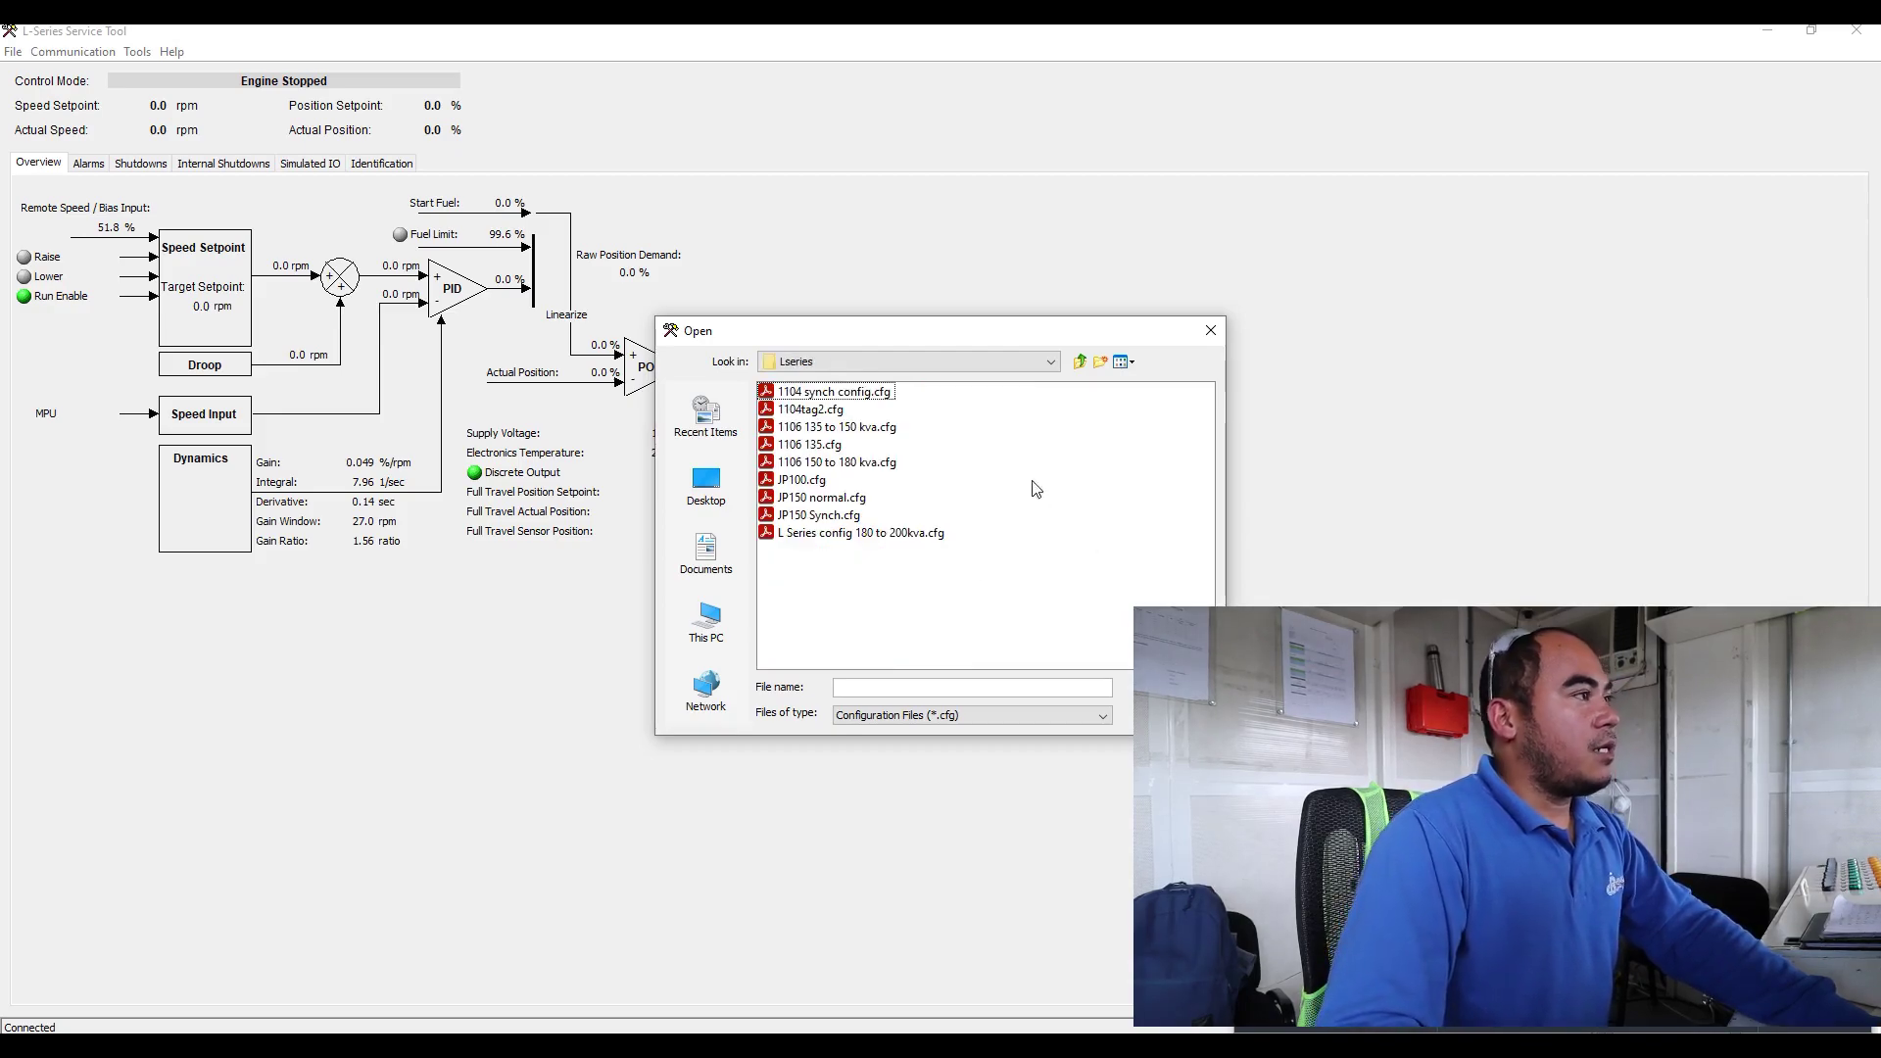